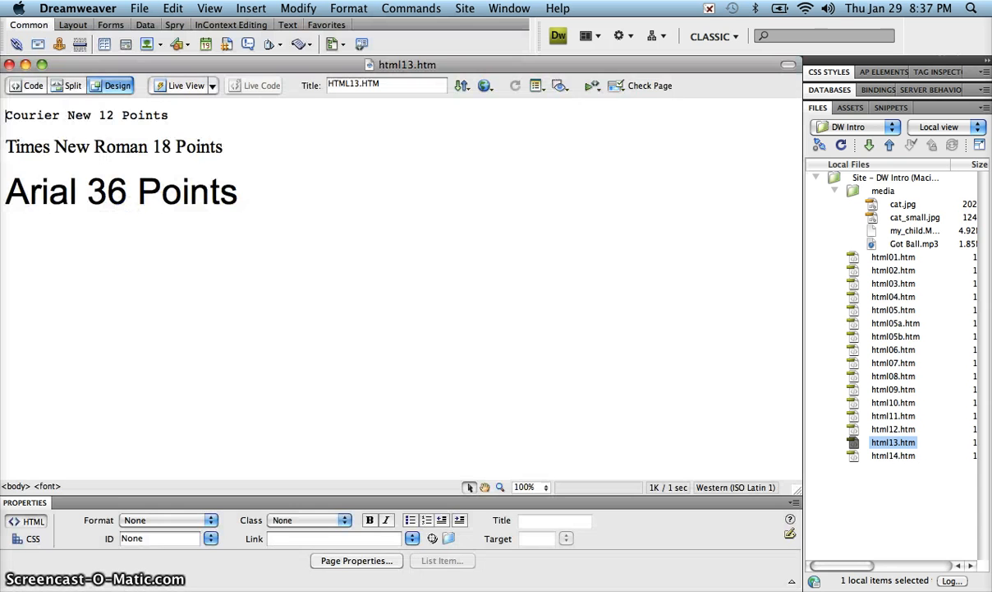
- Start a new paragraph below the "Arial 36 Points" line and rename Got Ball.mp3 in the media folder to ball.mp3
click(248, 218)
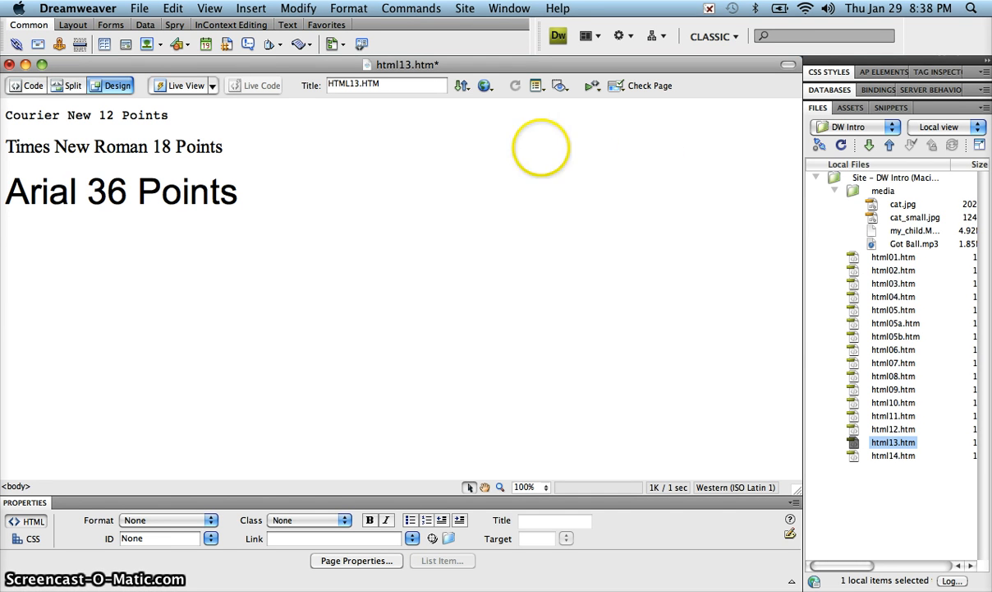
click(918, 247)
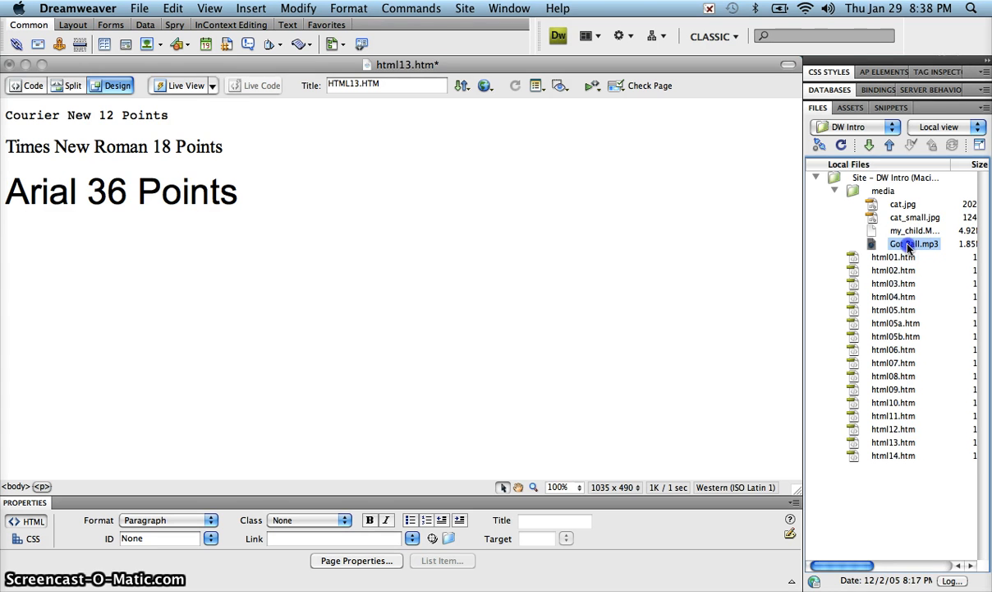
click(909, 246)
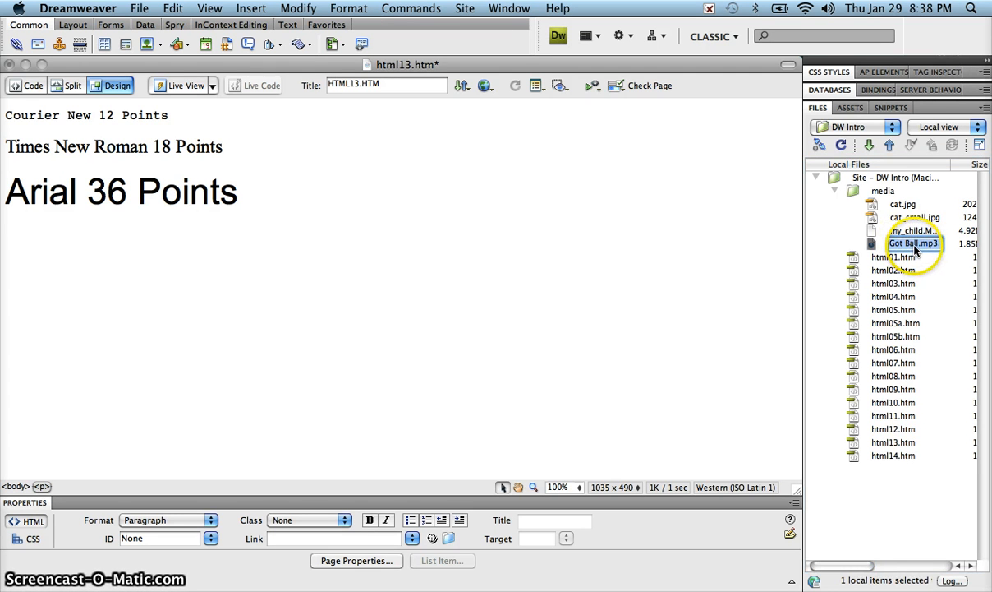
click(907, 245)
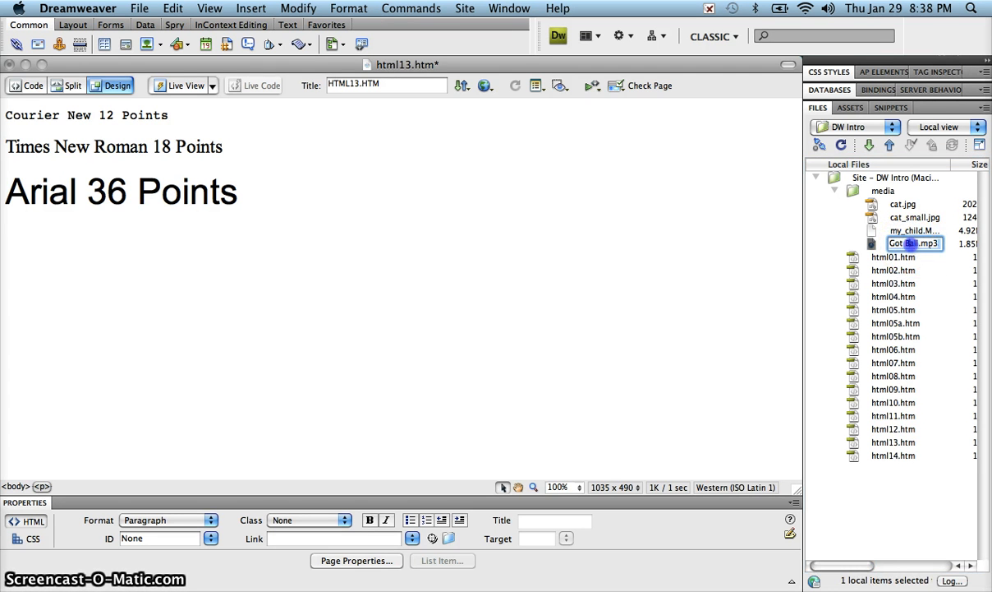
key(BackSpace)
key(BackSpace)
key(BackSpace)
key(BackSpace)
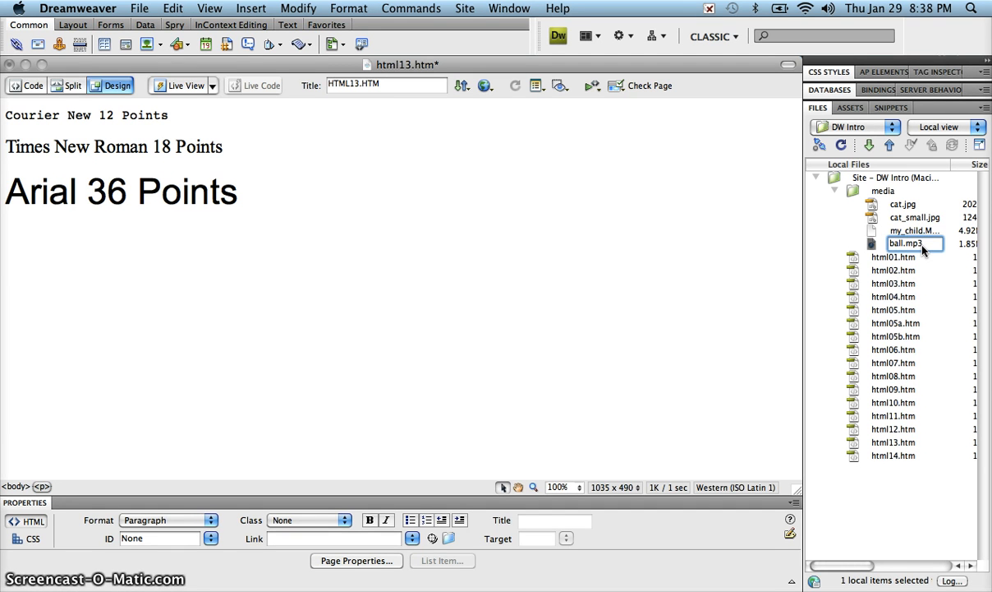
key(Return)
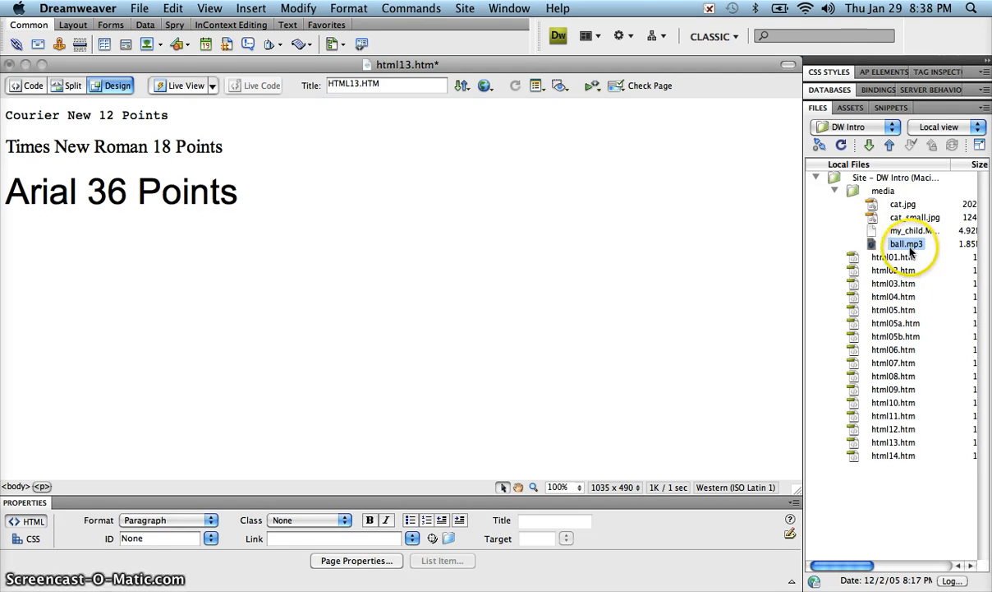
- Insert a Plugin object below the "Arial 36 Points" line, using media/ball.mp3 from the site folder as its source
click(228, 244)
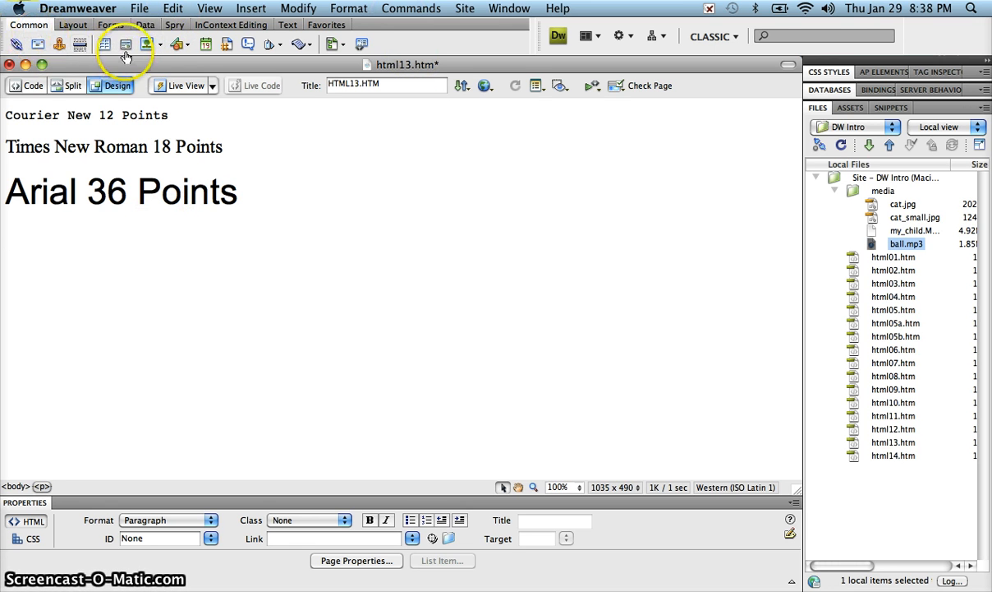
click(190, 45)
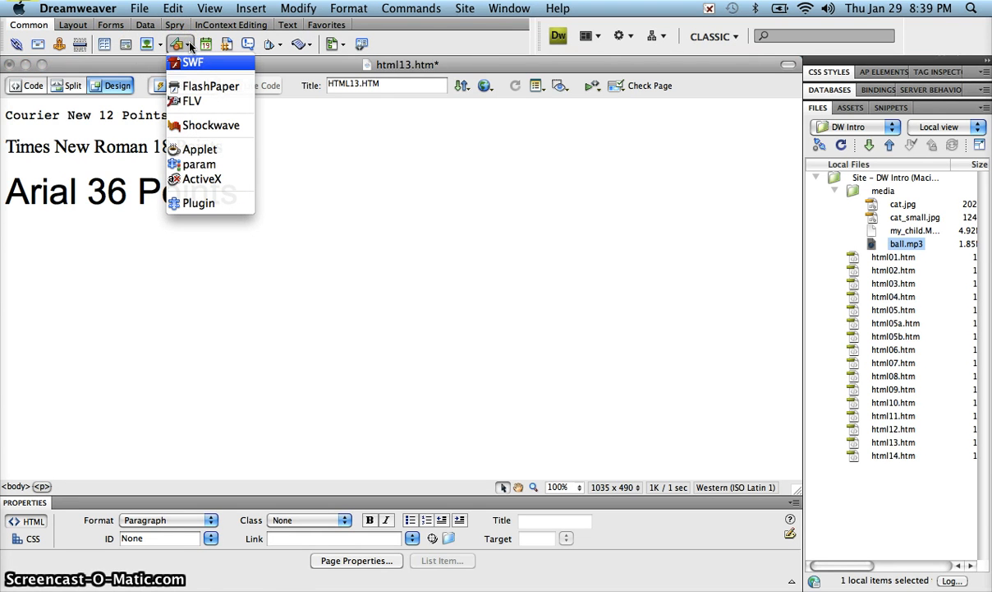
click(197, 65)
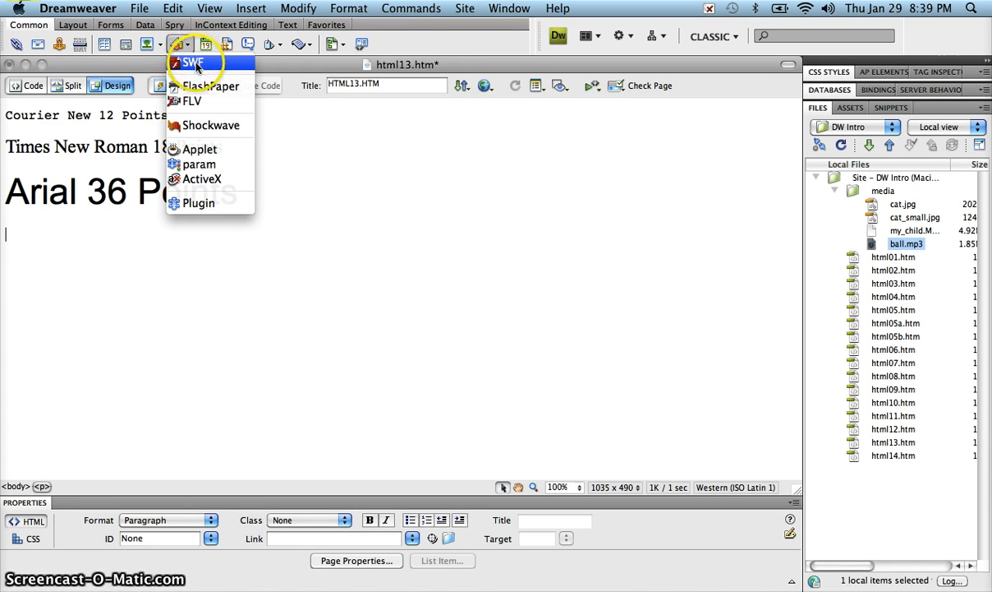
drag(189, 63, 190, 105)
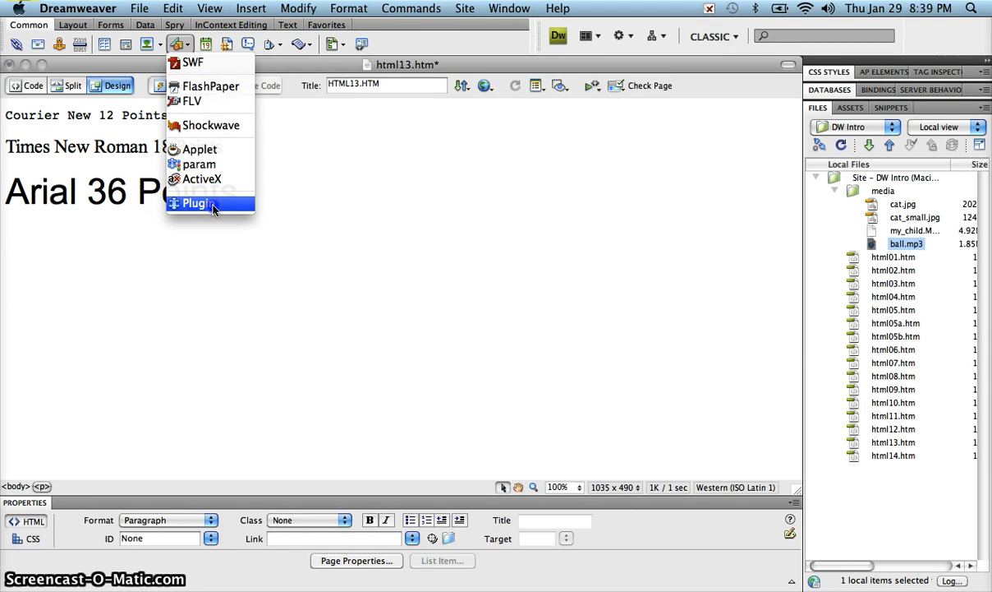
click(213, 206)
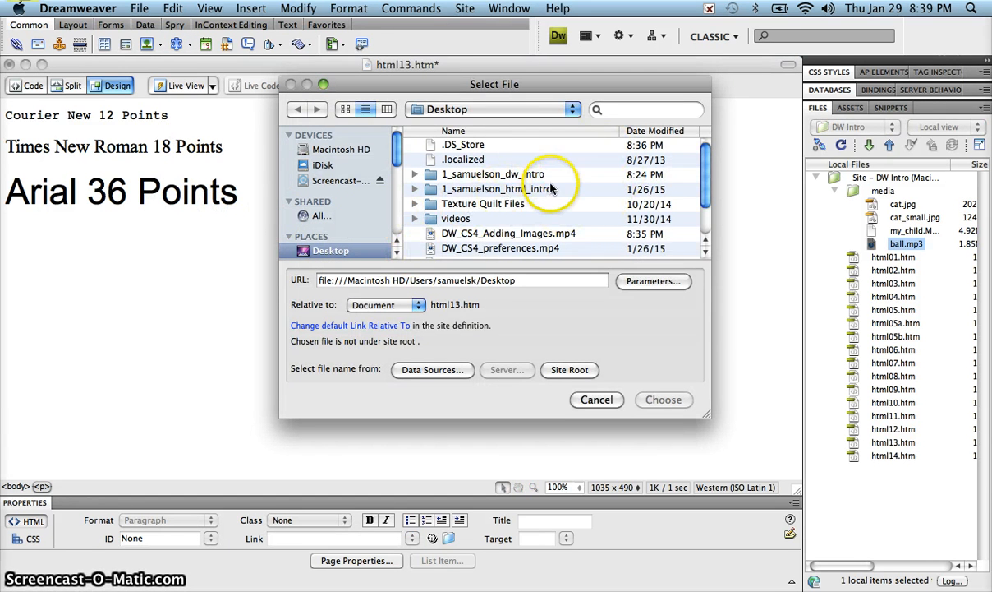
double_click(527, 171)
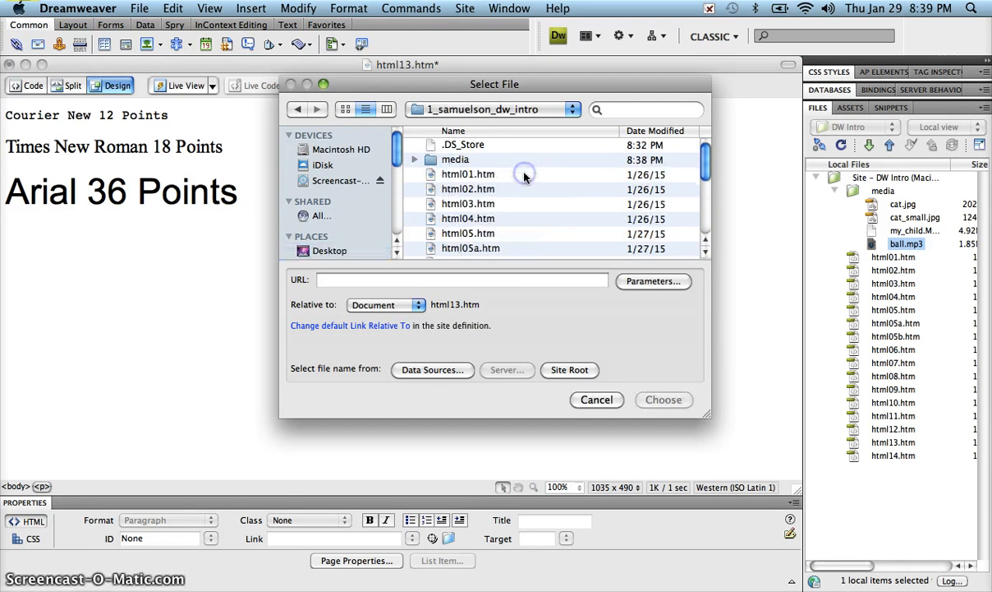
double_click(423, 160)
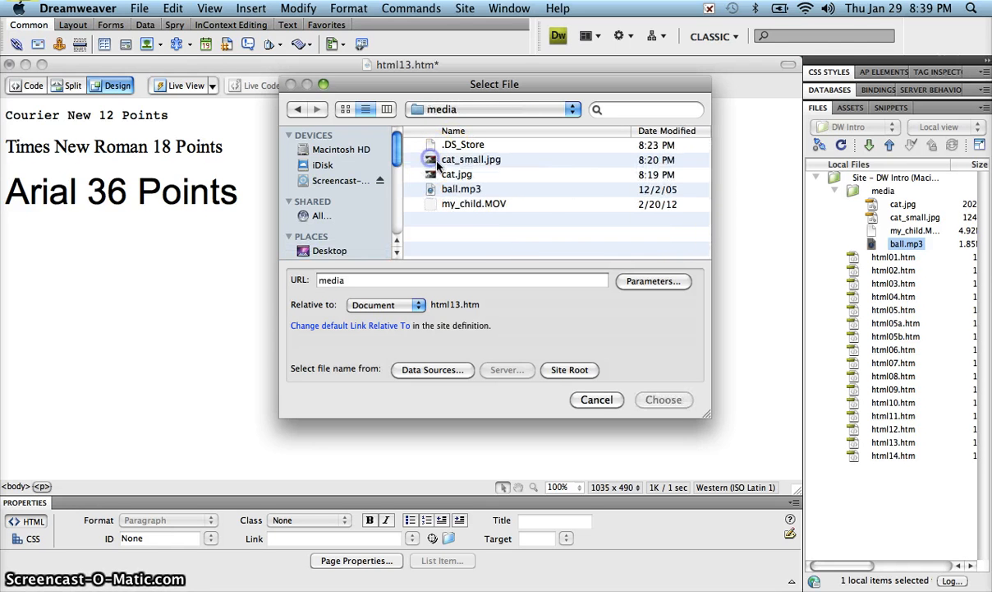
click(461, 189)
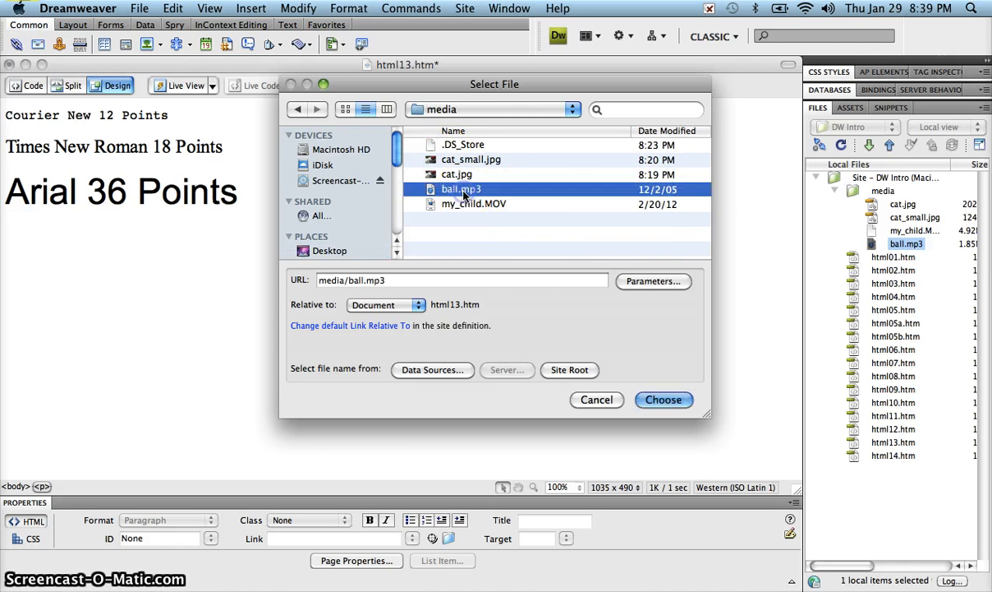
click(662, 398)
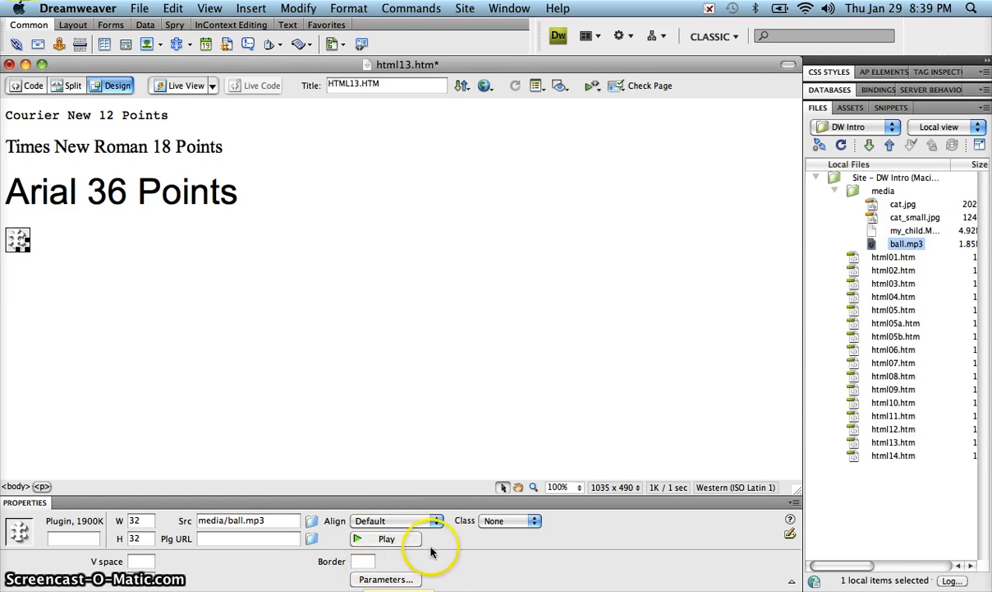
- Preview the inserted ball.mp3 audio plugin in the page and stop its playback
click(383, 542)
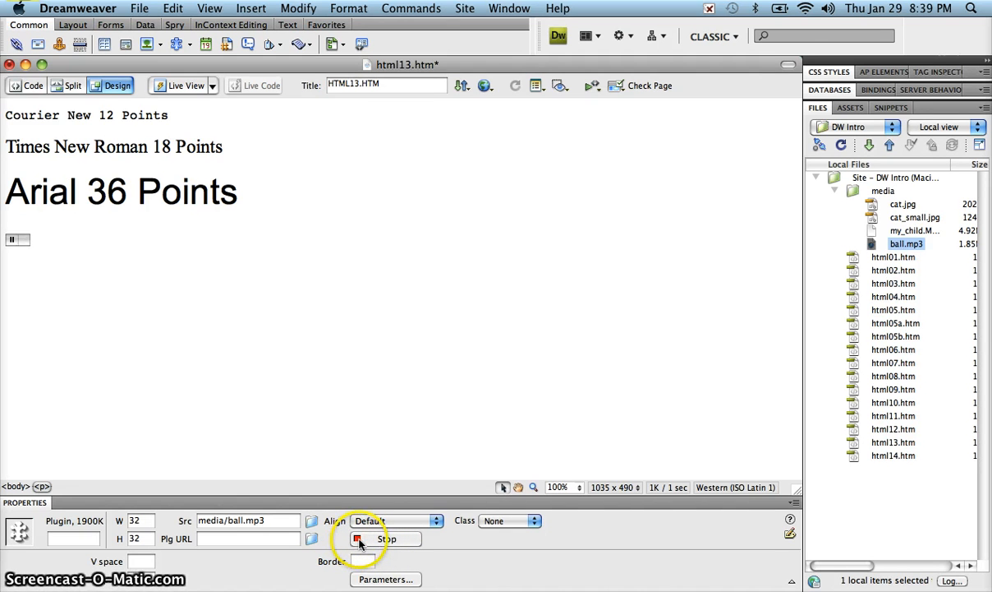
click(358, 542)
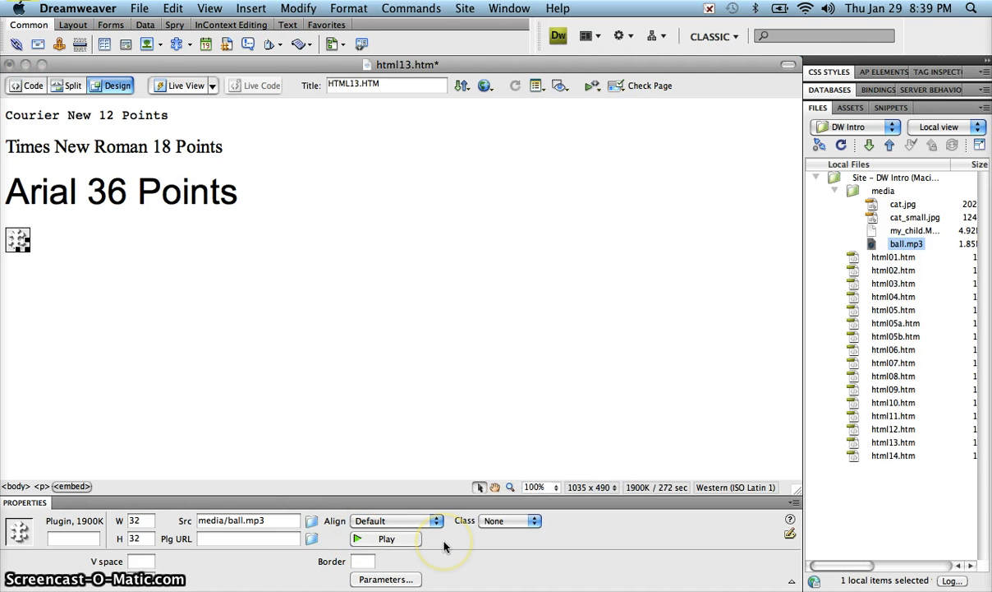
click(283, 522)
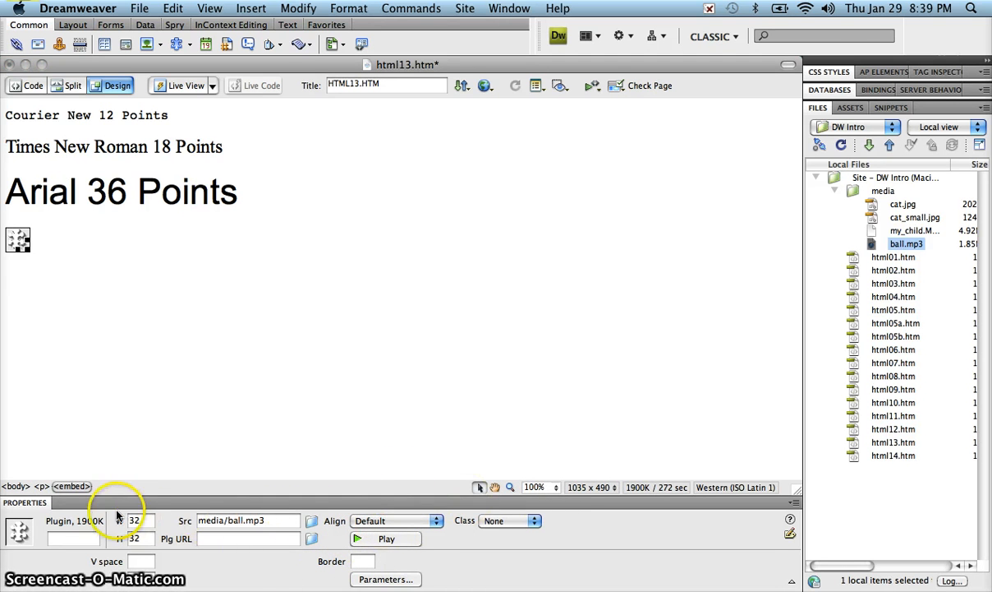
- Set the audio plugin's width to 150 and save html13.htm
double_click(141, 520)
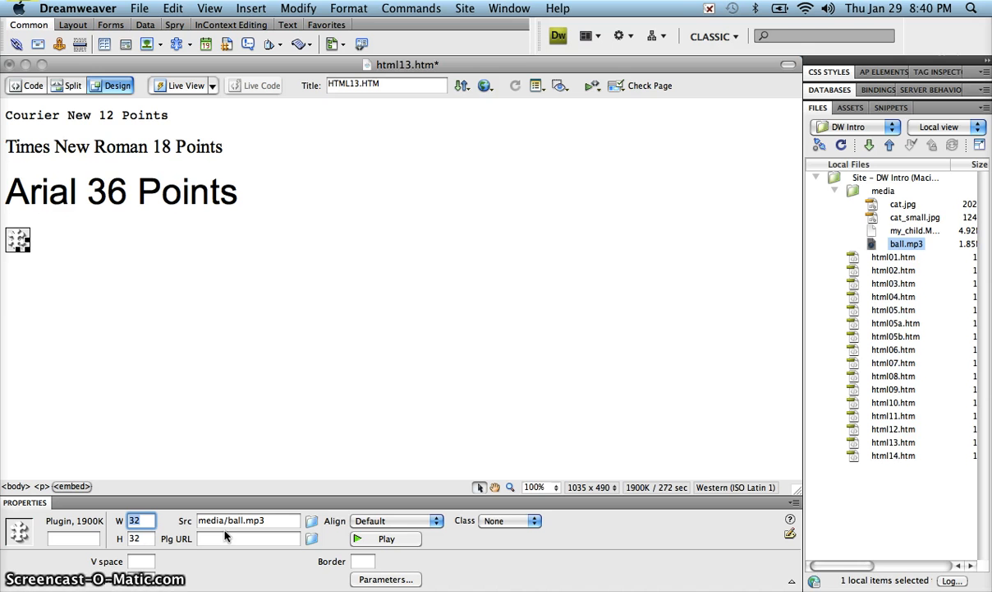
text(1)
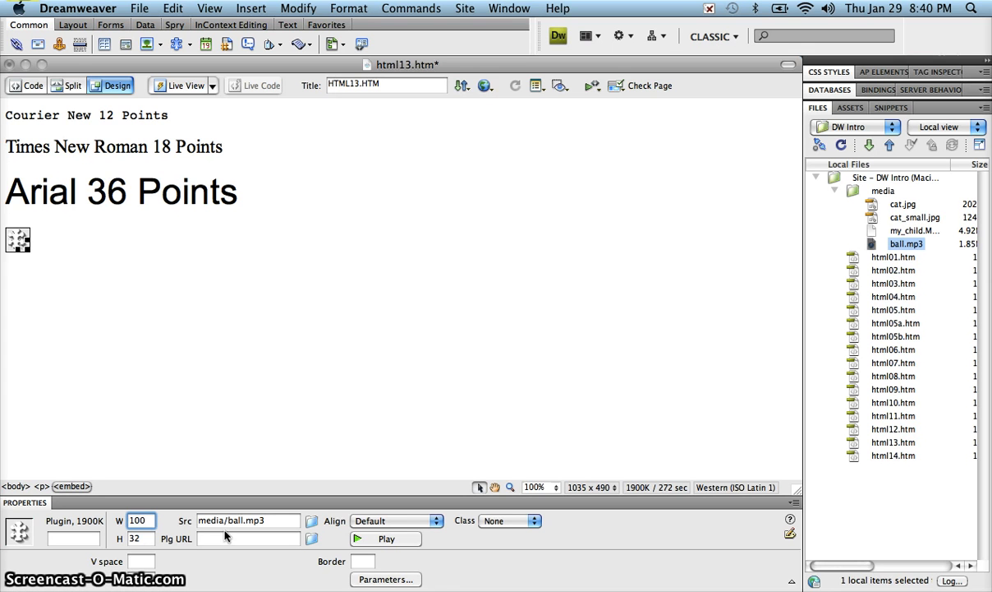
text(00)
key(Return)
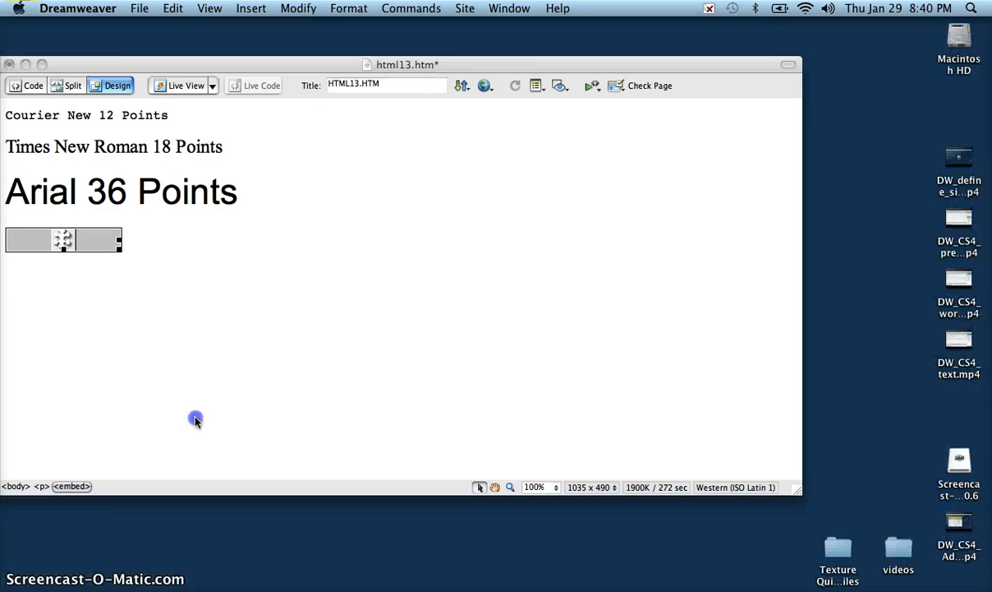
click(129, 534)
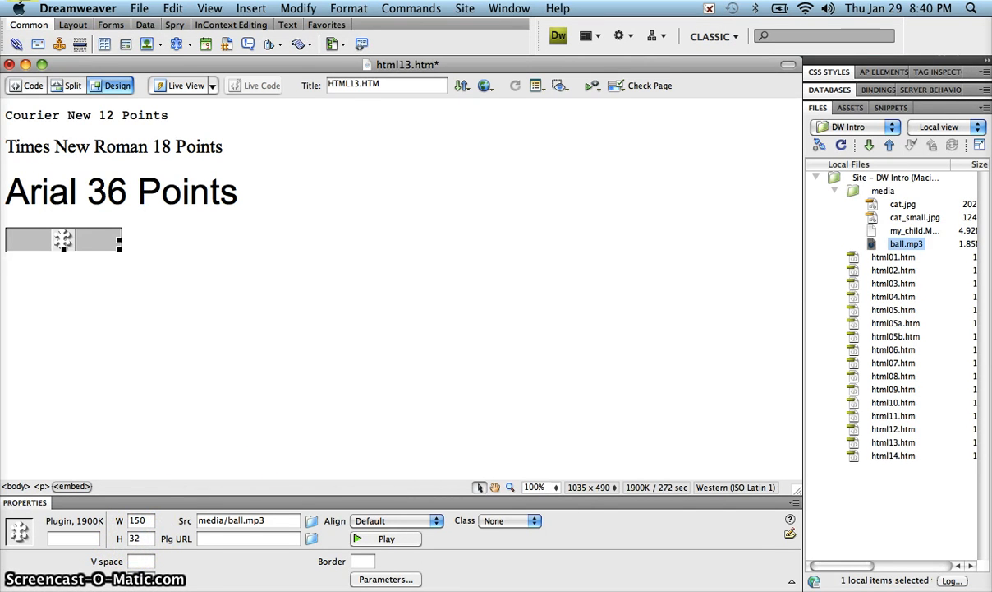
click(276, 432)
key(super+s)
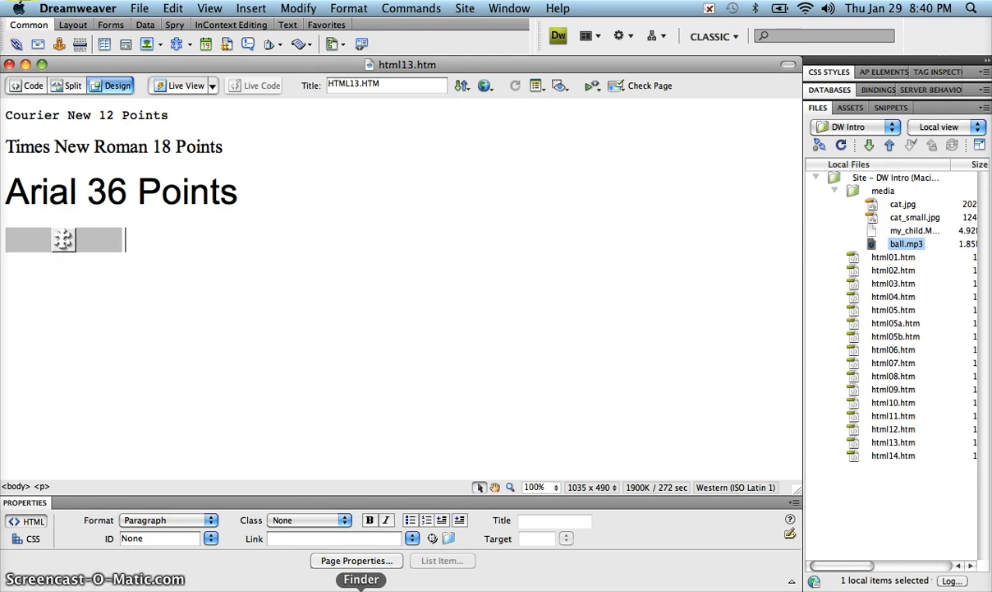
- Switch to Finder and open html13.htm from the dw_intro site folder on the Desktop in Google Chrome
click(362, 586)
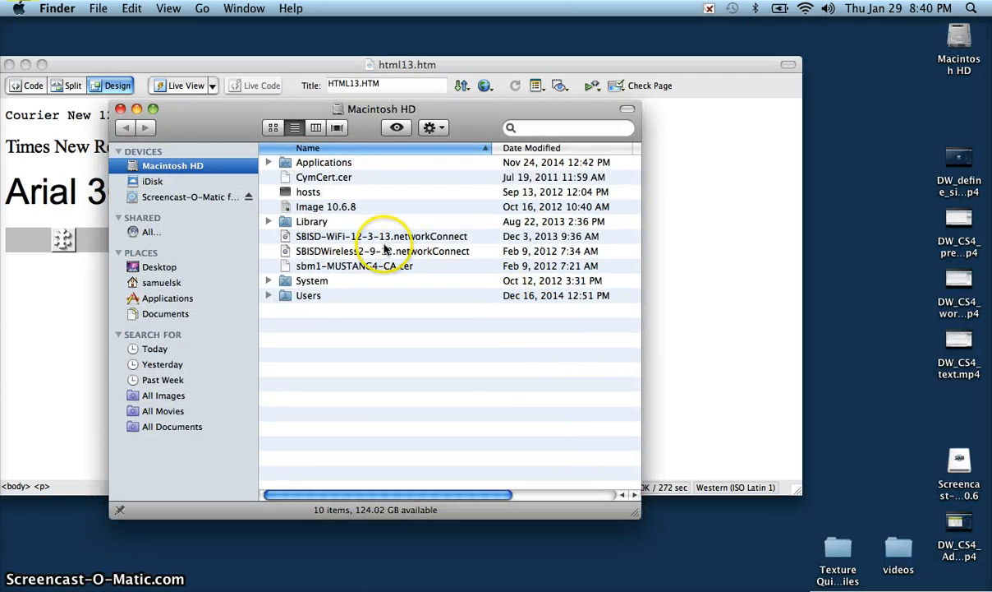
click(160, 266)
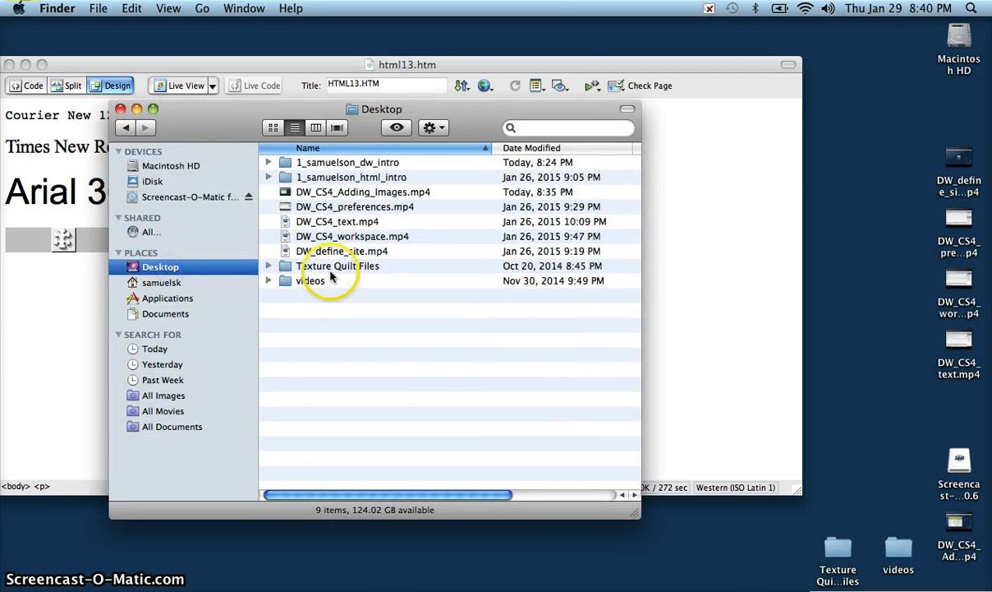
double_click(360, 164)
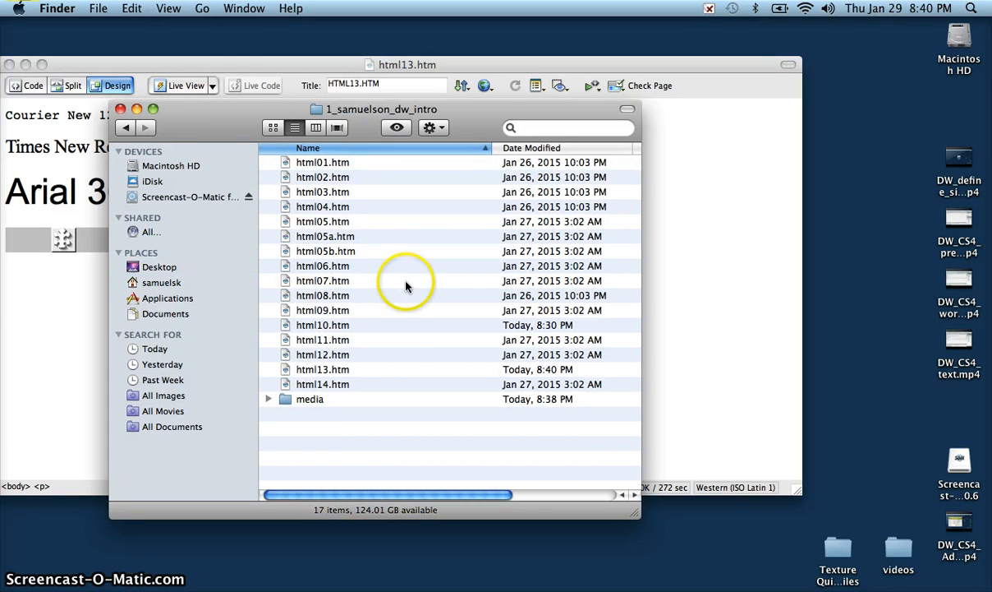
click(329, 370)
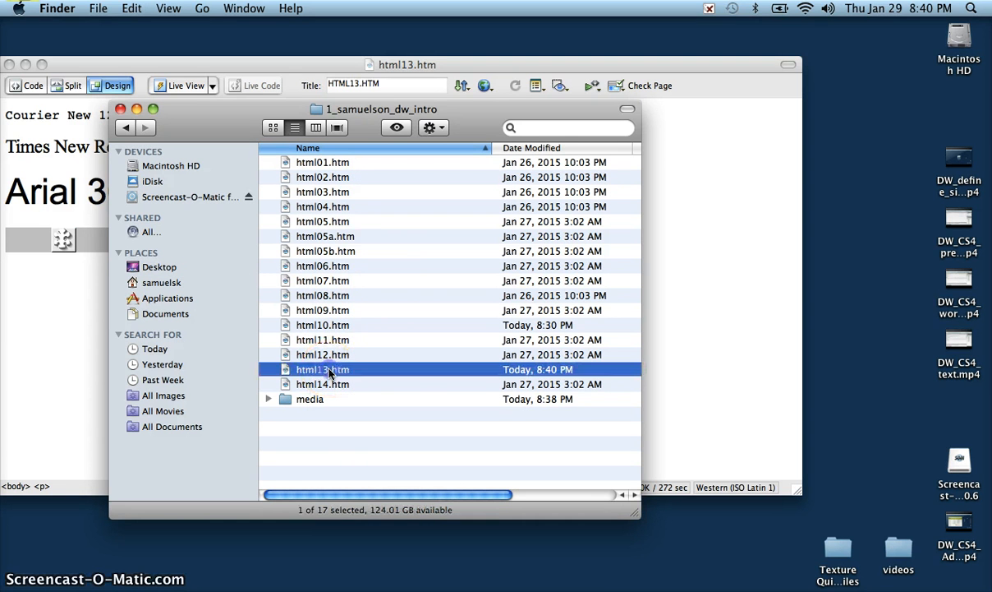
right_click(314, 372)
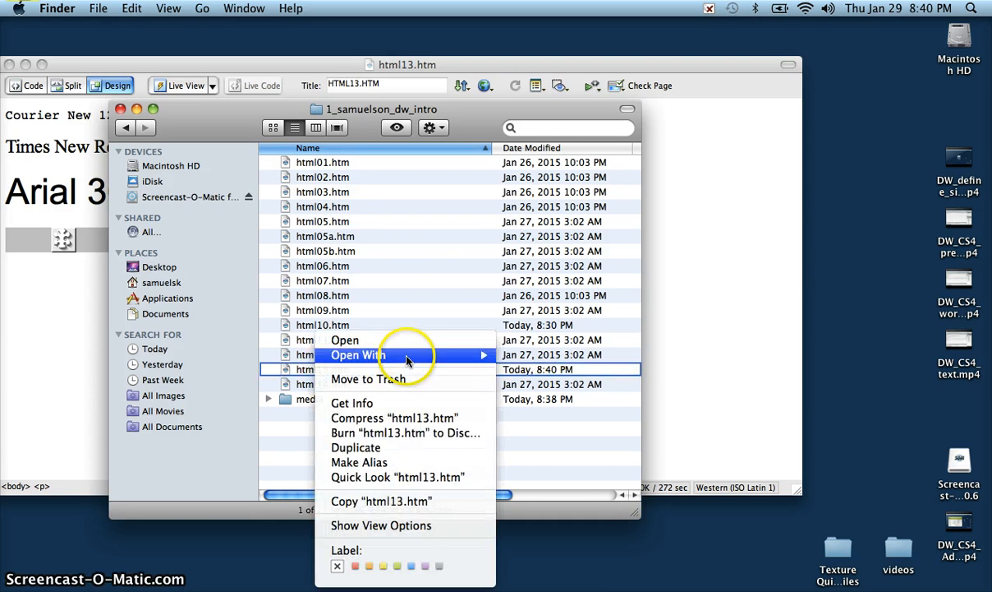
mouse_move(411, 355)
click(567, 414)
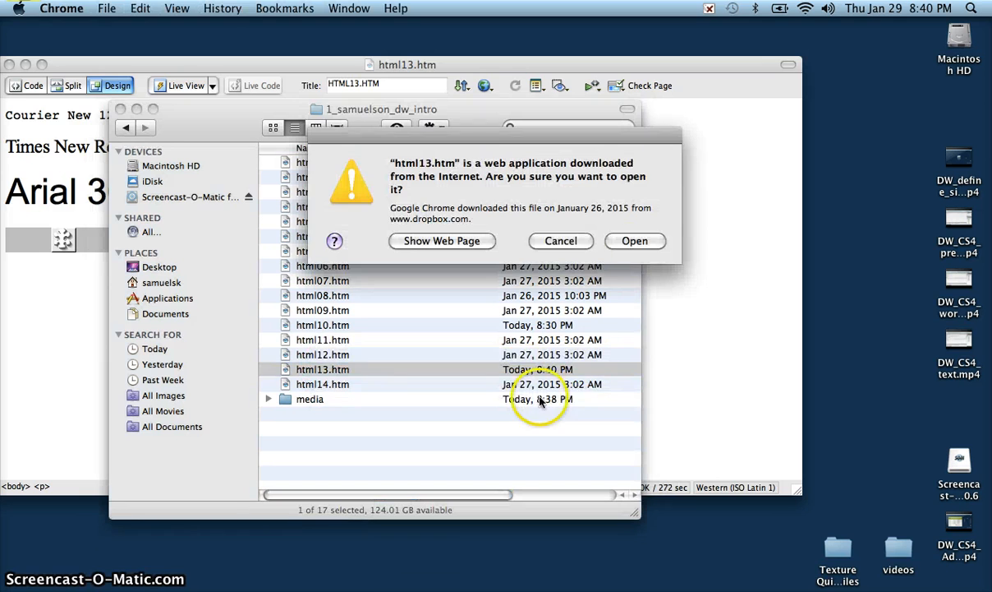
click(641, 243)
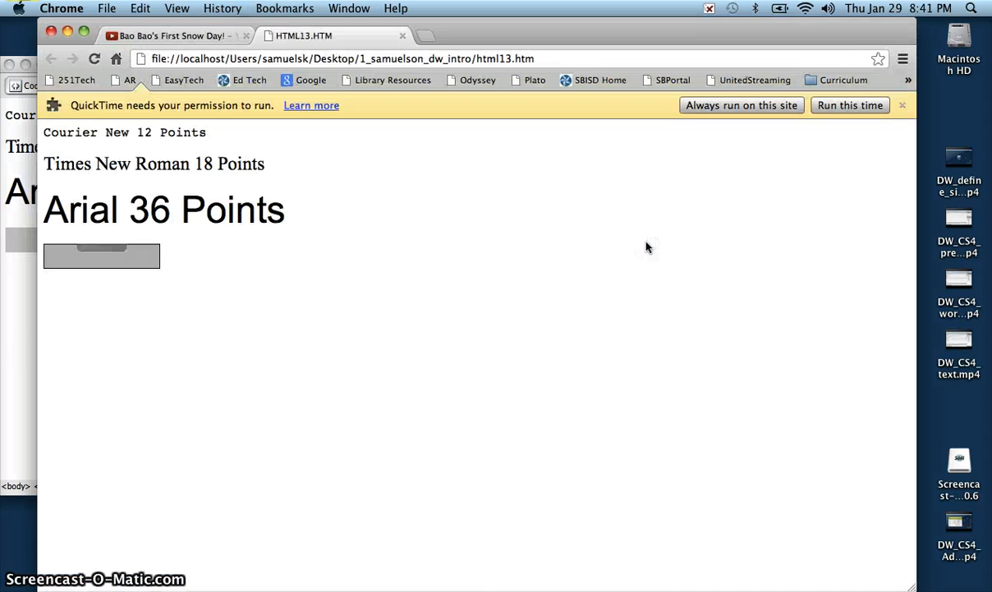
- Try to start the embedded audio player on the previewed page and hide the blocked QuickTime plugin
click(104, 266)
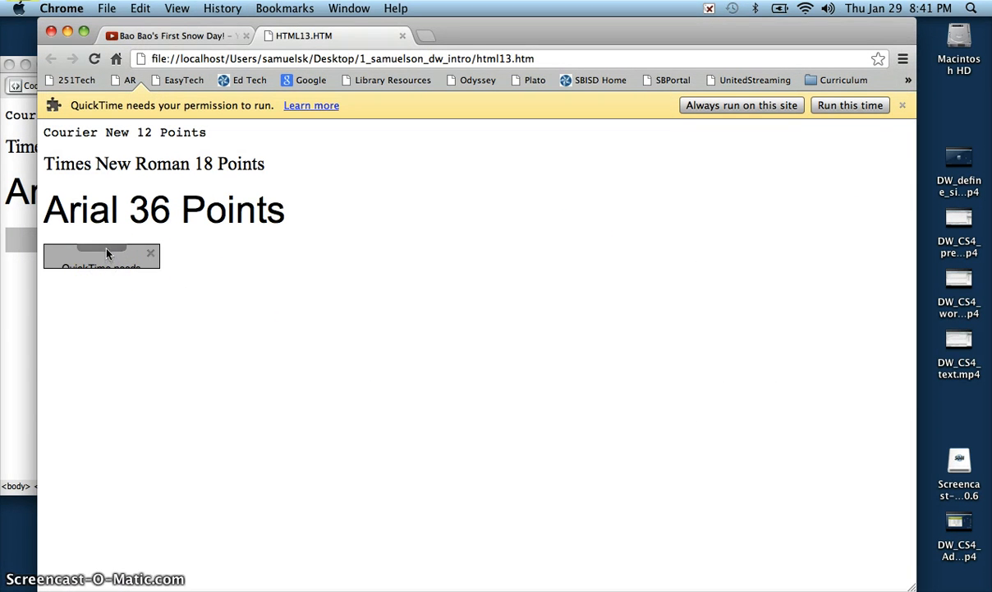
click(106, 251)
click(121, 265)
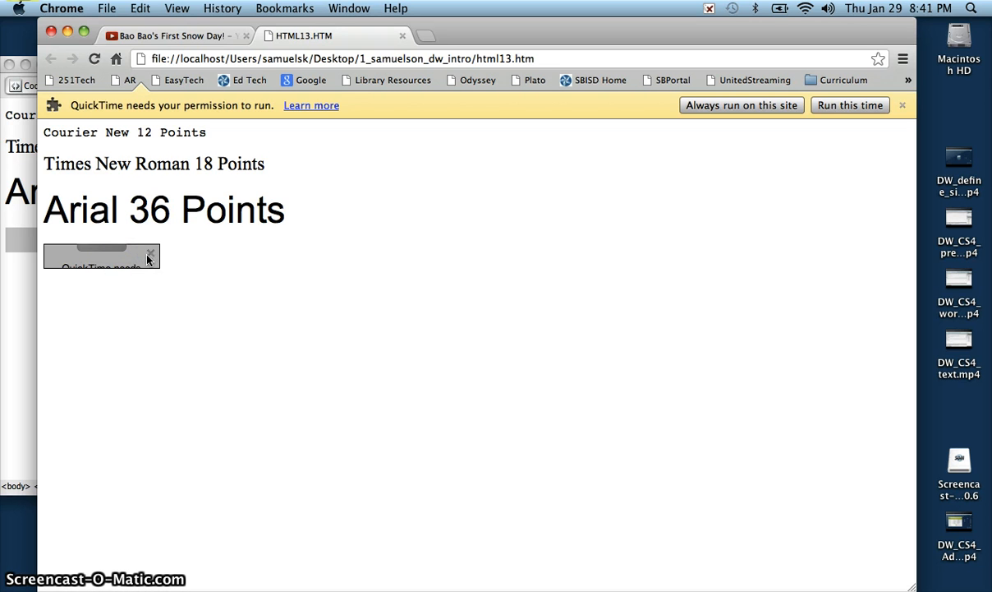
click(148, 256)
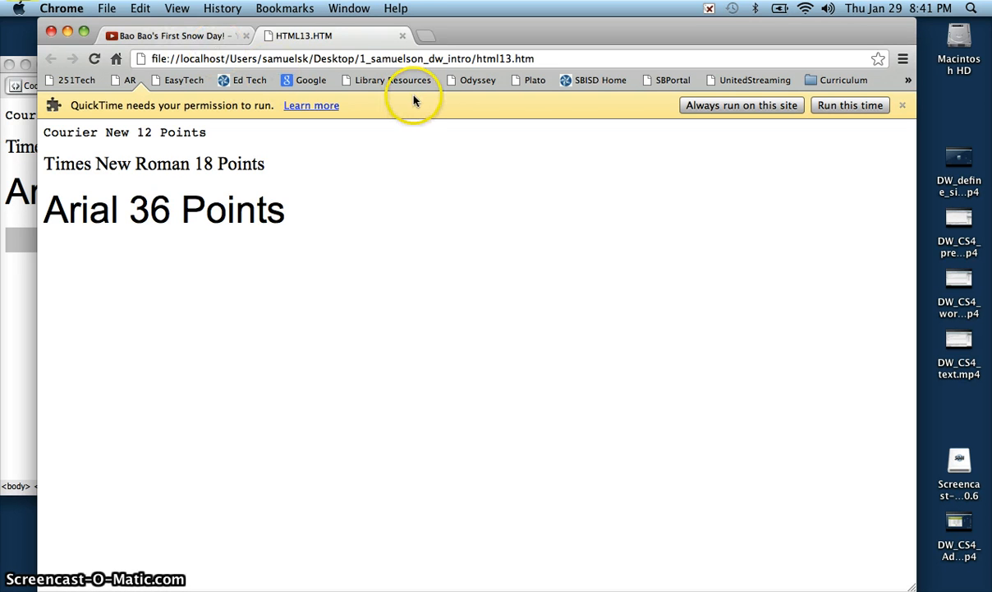
- Close the HTML13.HTM preview tab and minimize the Chrome window
click(401, 35)
click(189, 372)
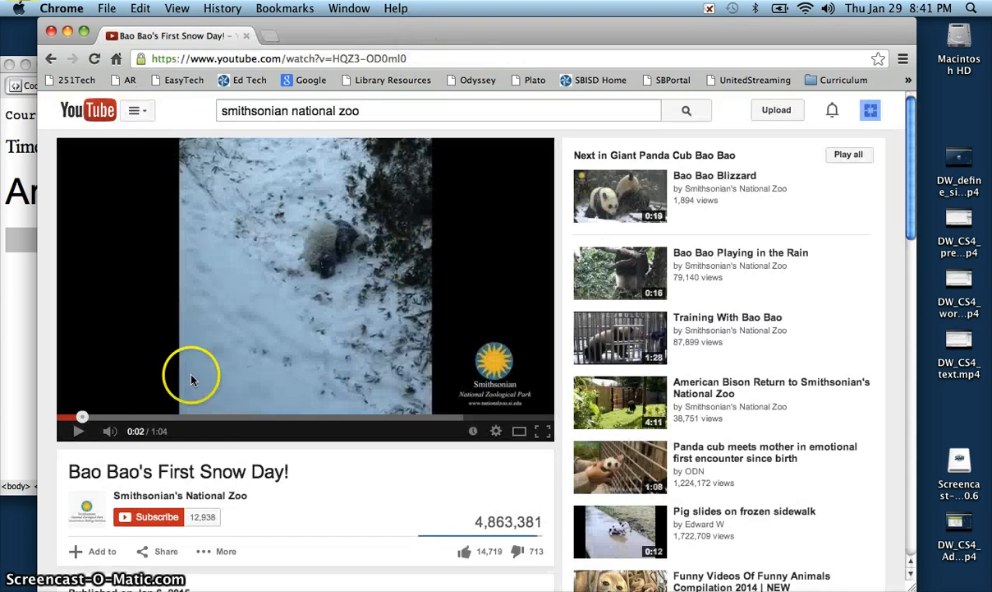
click(67, 31)
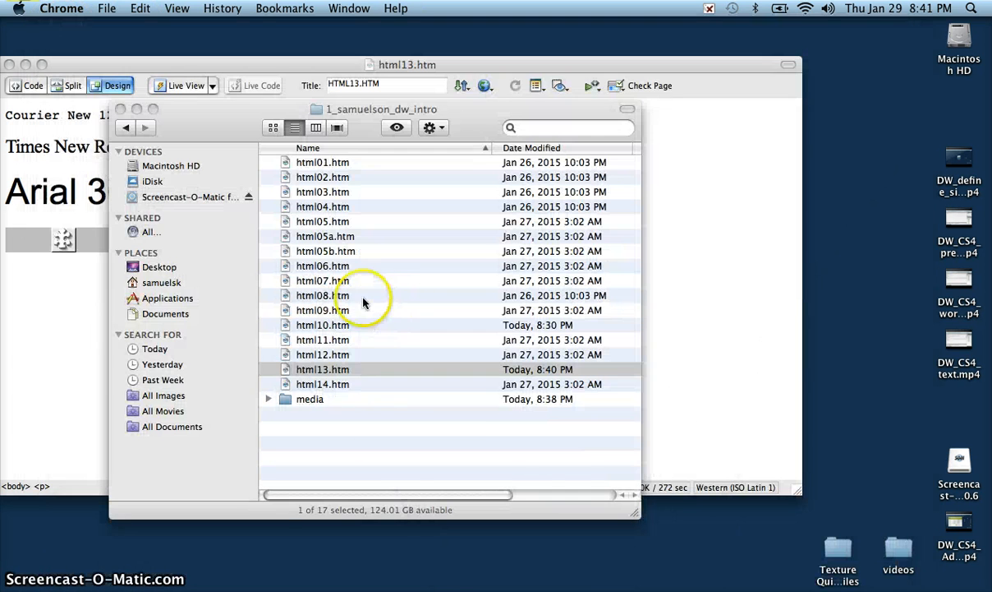
- Try to open html13.htm from the site folder in Finder with Google Chrome
click(354, 372)
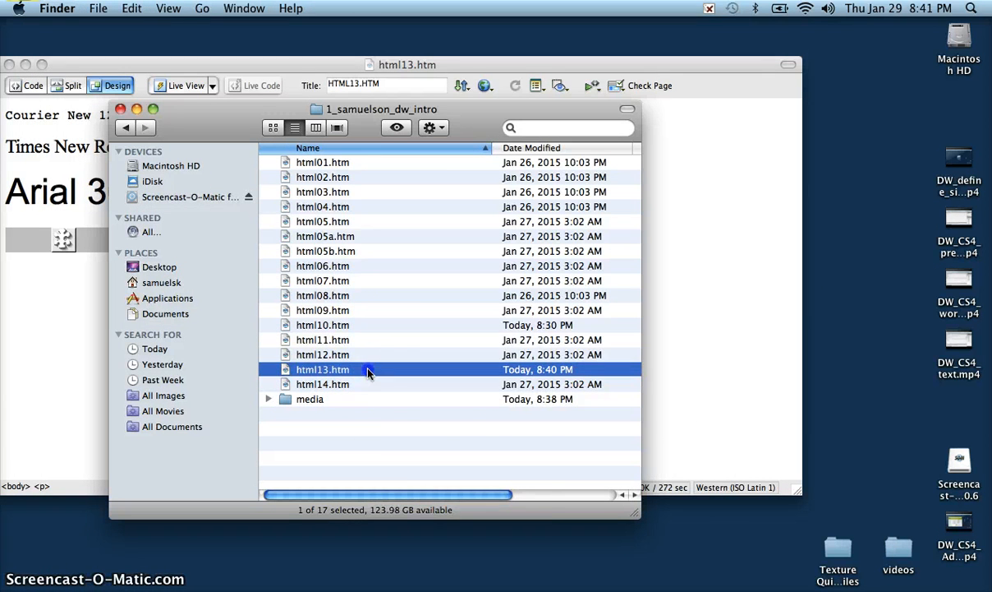
right_click(364, 371)
mouse_move(444, 355)
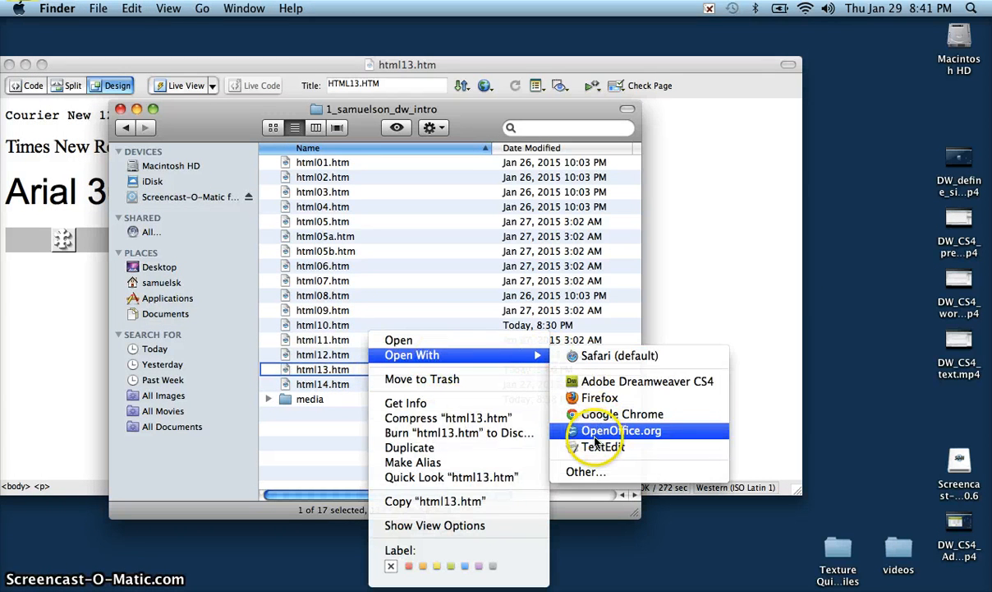
click(608, 414)
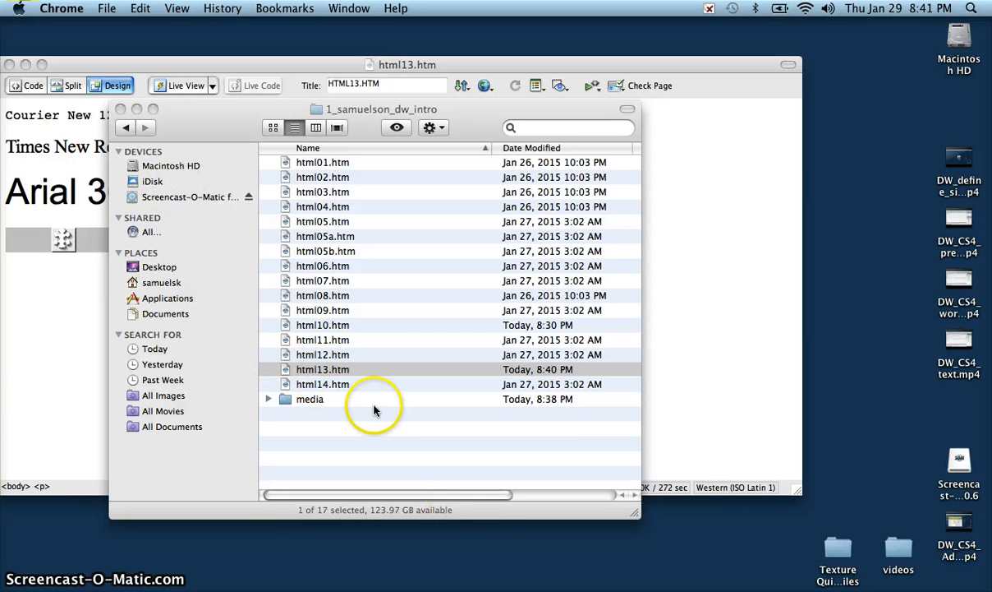
click(367, 371)
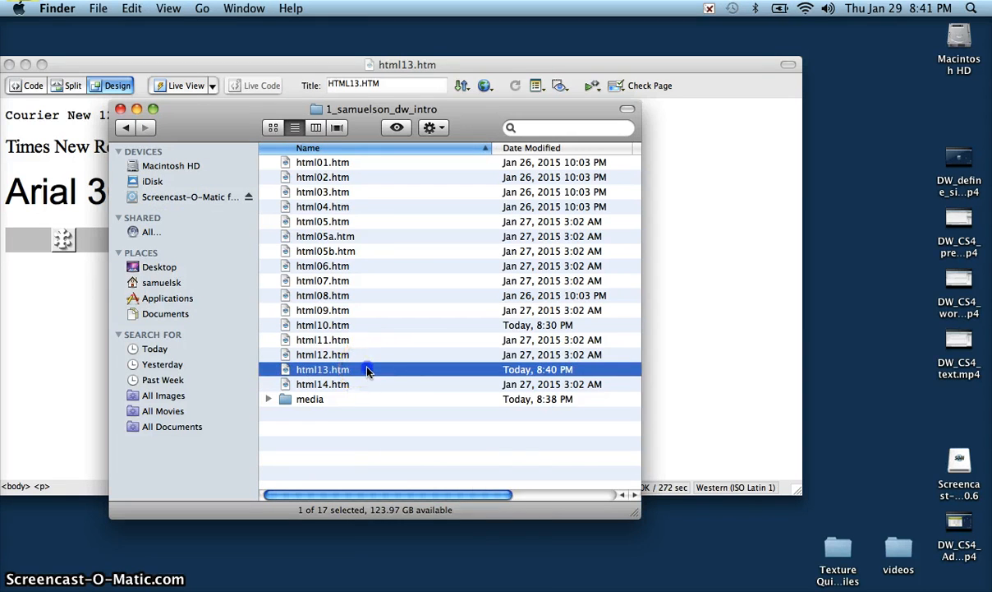
right_click(367, 372)
mouse_move(460, 355)
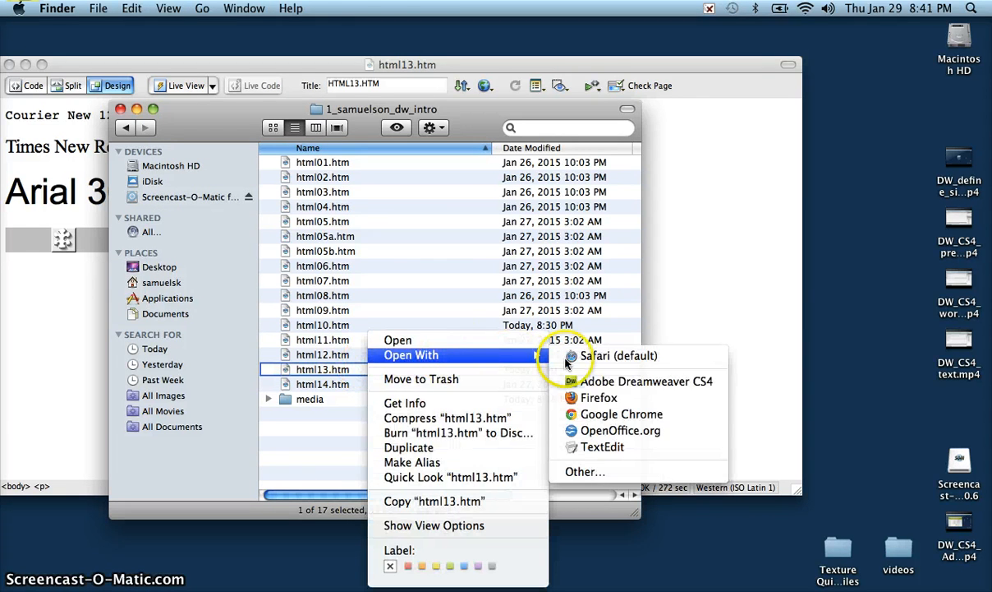
click(595, 413)
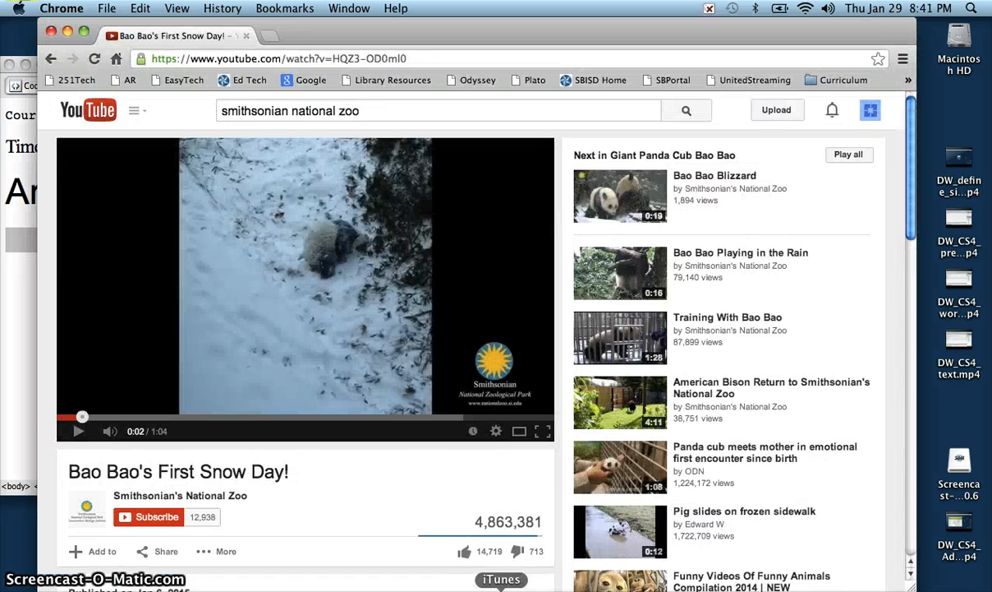
click(370, 588)
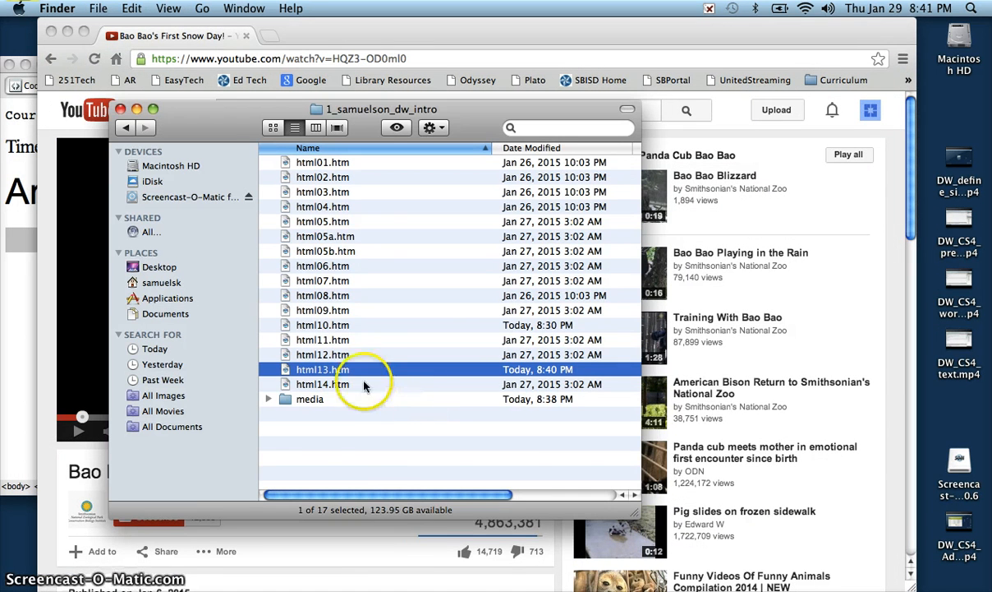
right_click(397, 368)
mouse_move(399, 358)
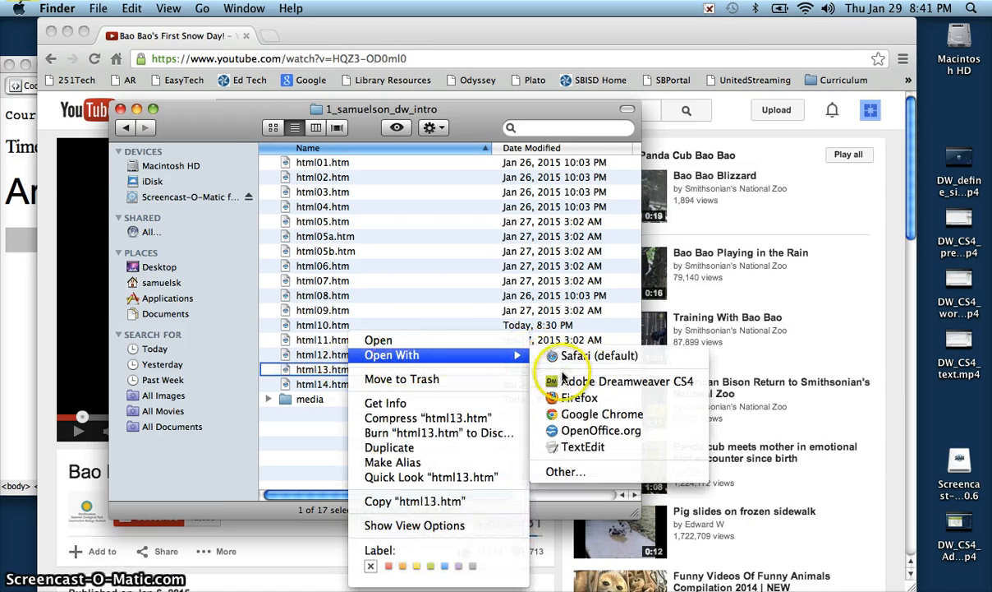
click(566, 414)
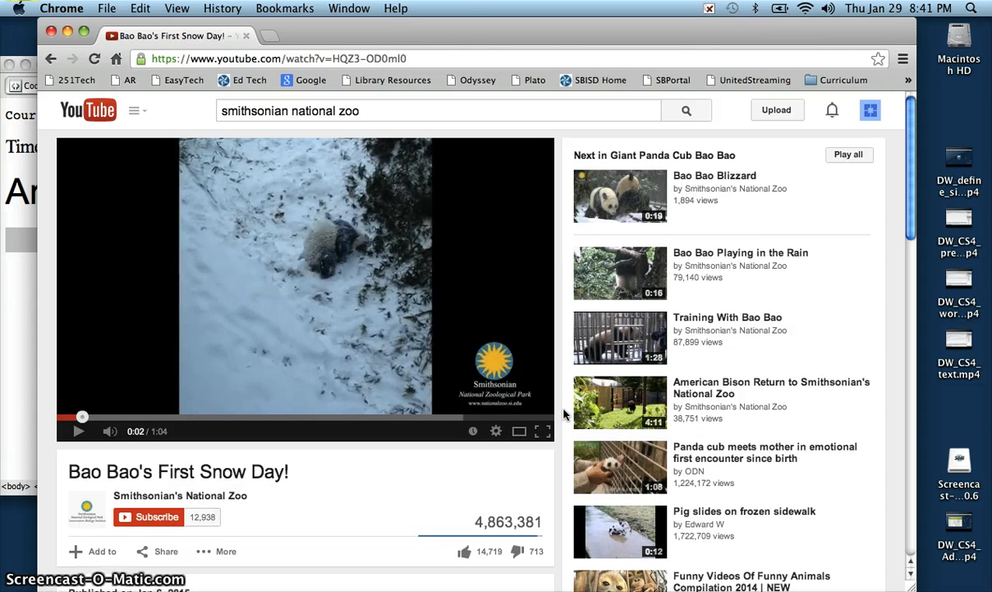
- Switch to Dreamweaver, preview html13.htm in Safari, and close the preview window
click(405, 245)
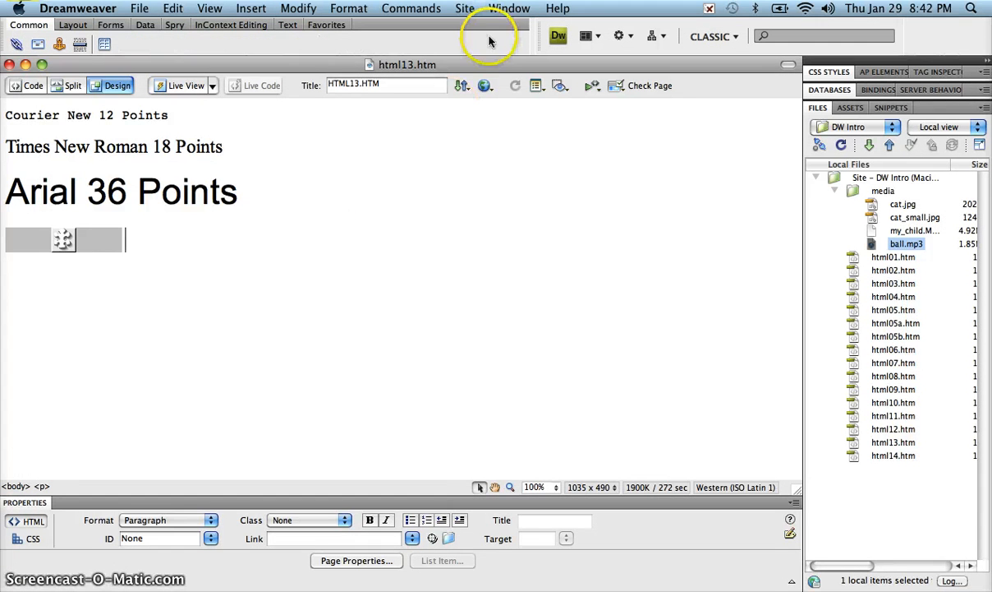
click(486, 86)
click(501, 104)
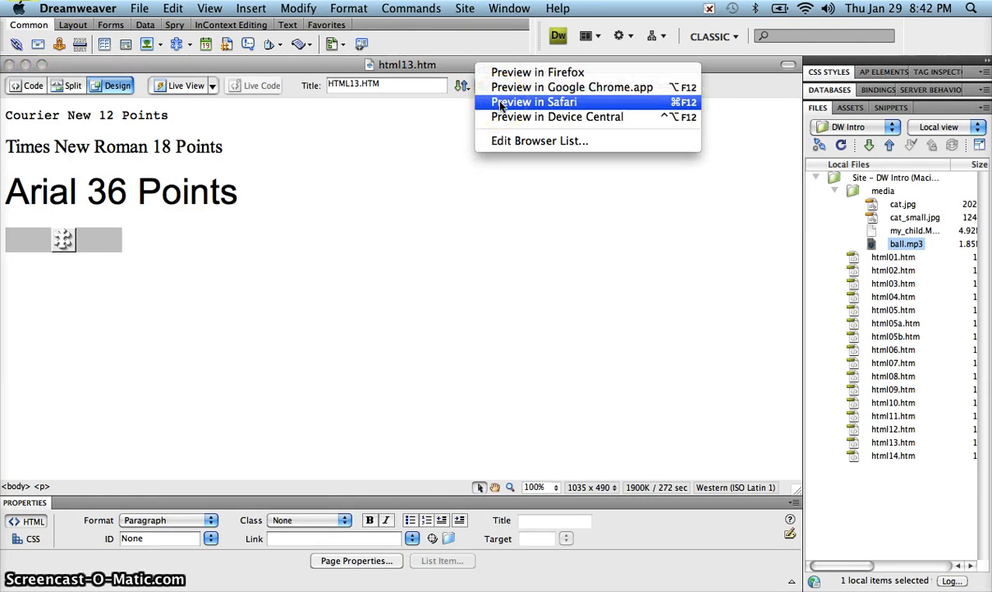
click(501, 103)
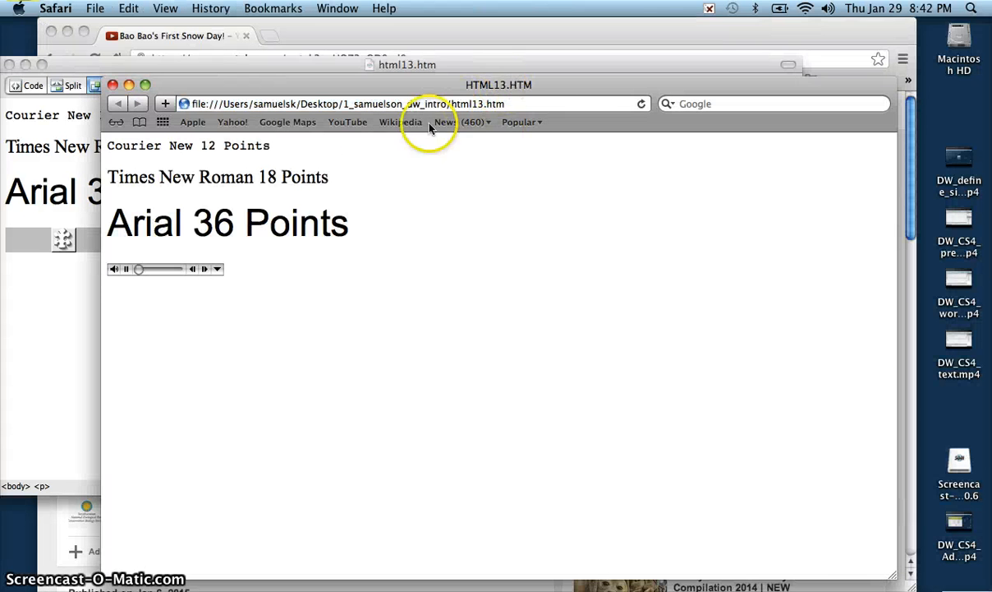
click(112, 85)
- Back in Dreamweaver, add an AutoPlay parameter with the value false to the ball.mp3 audio plugin
click(284, 280)
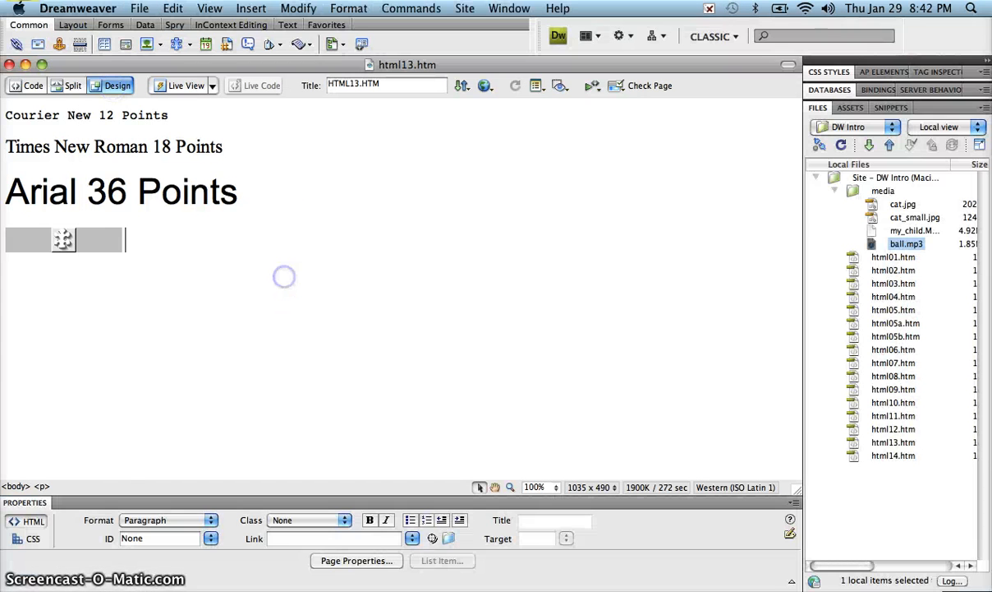
click(75, 249)
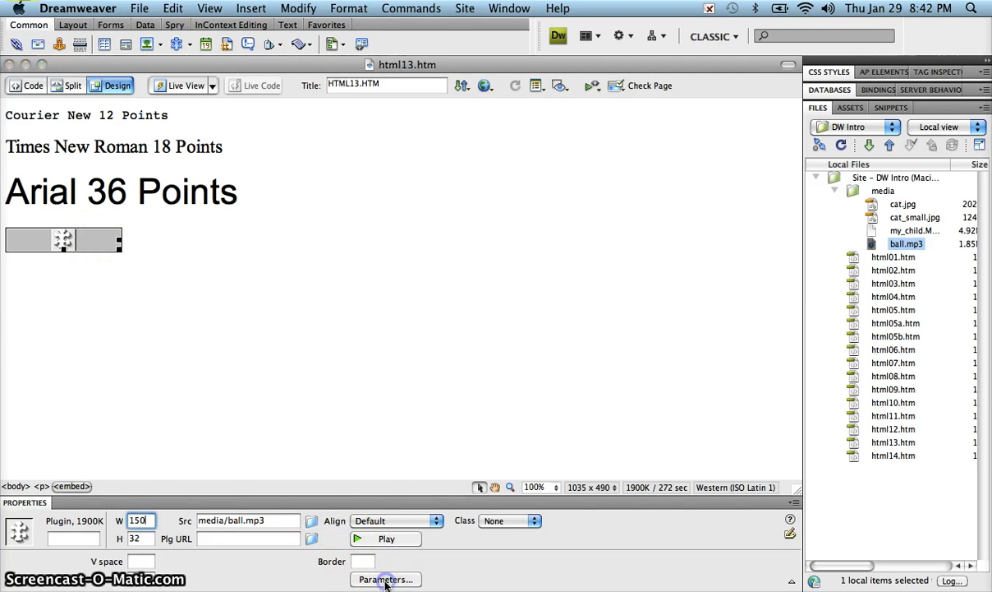
click(384, 580)
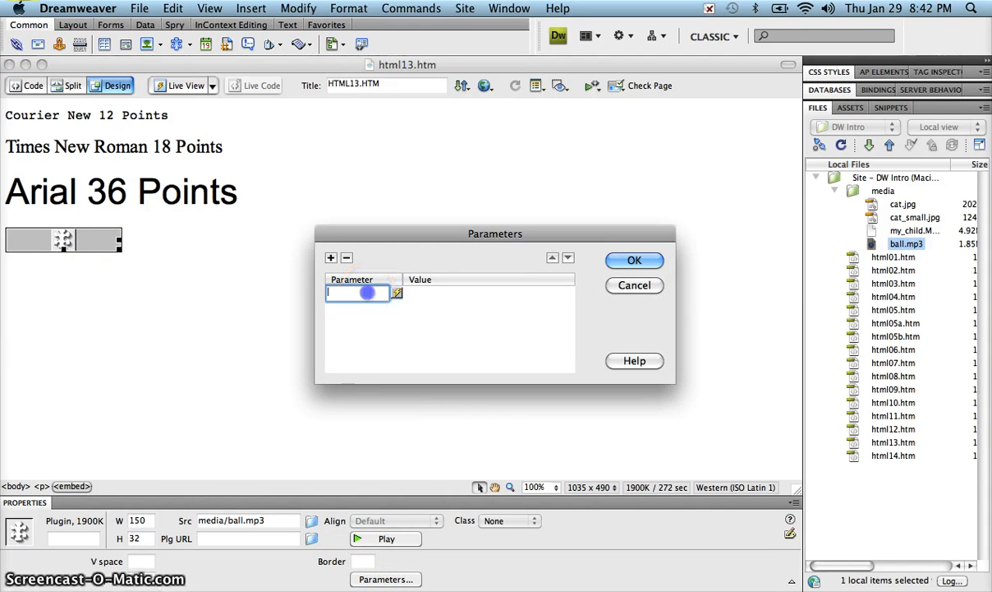
click(359, 293)
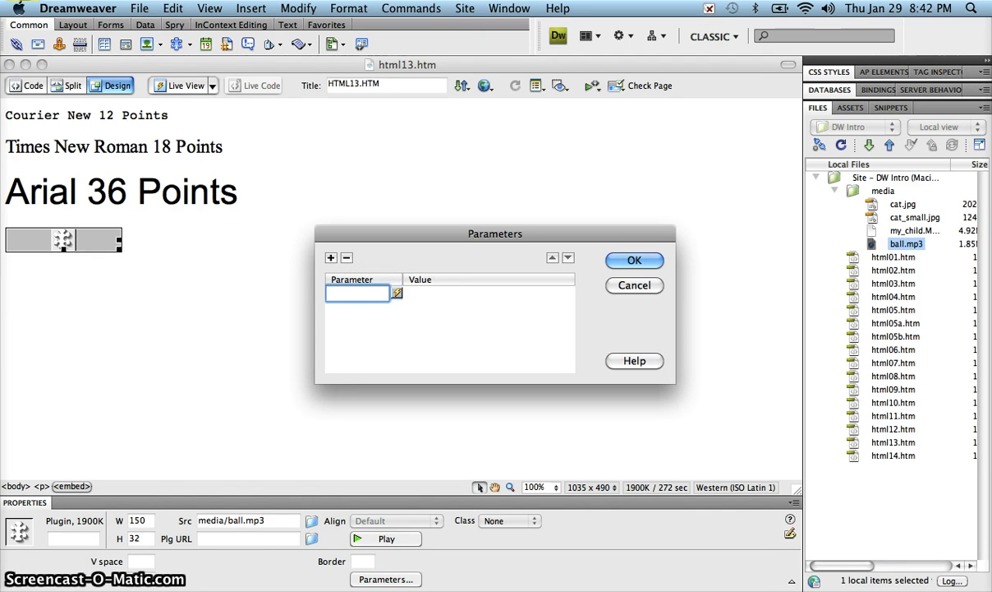
text(AutoPlay)
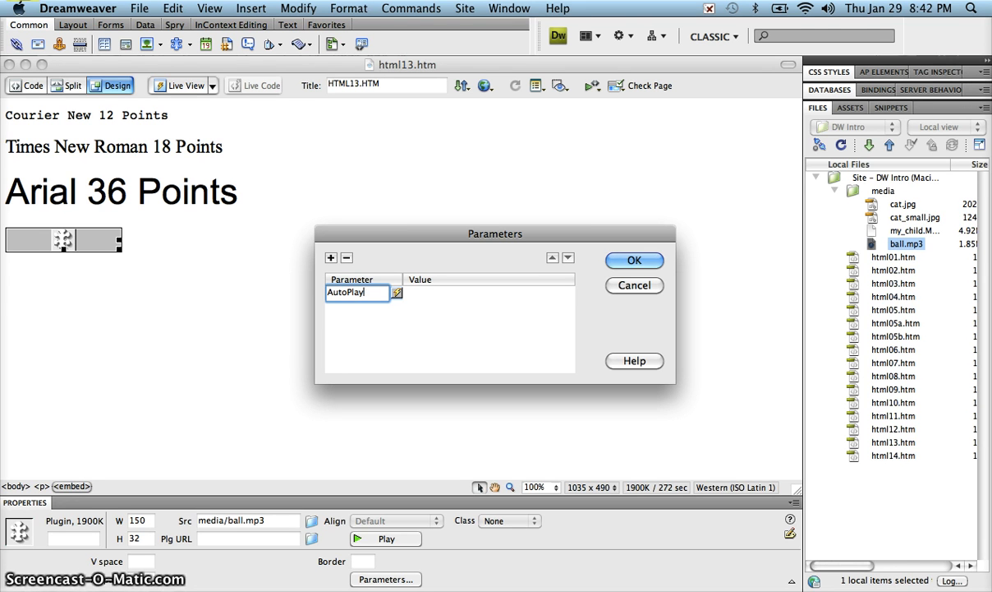
key(Tab)
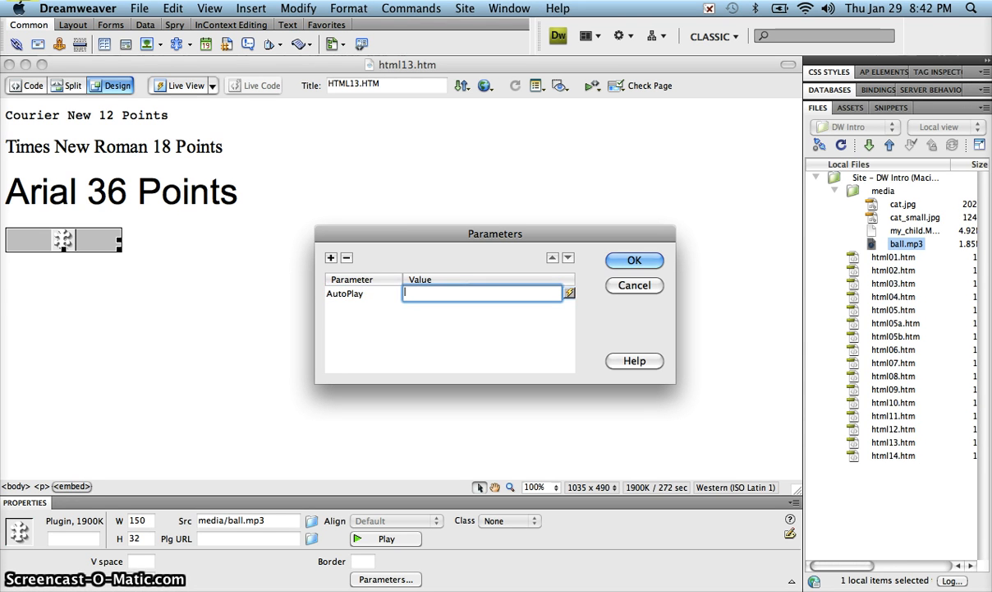
text(false)
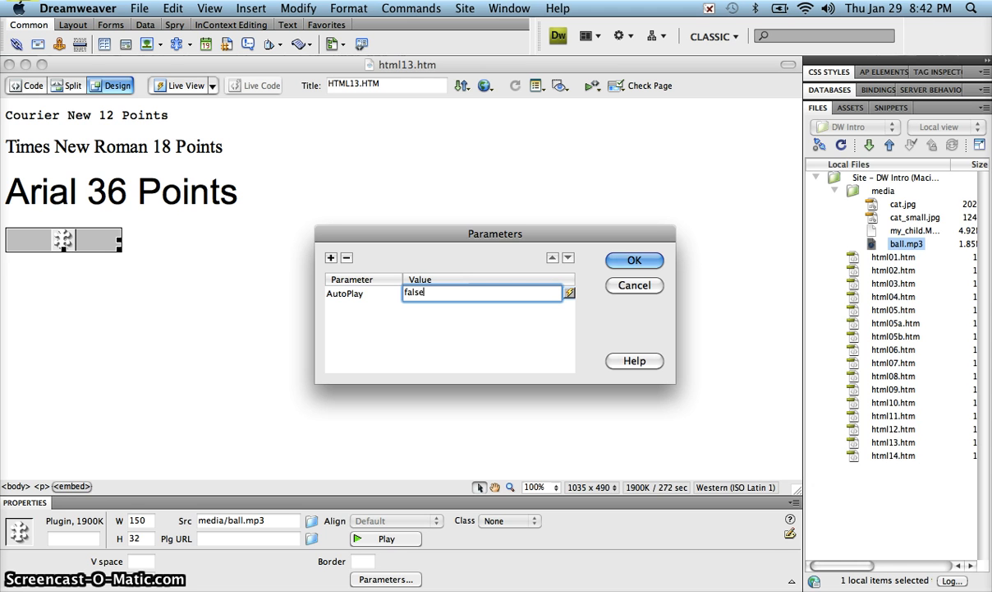
click(373, 332)
click(631, 262)
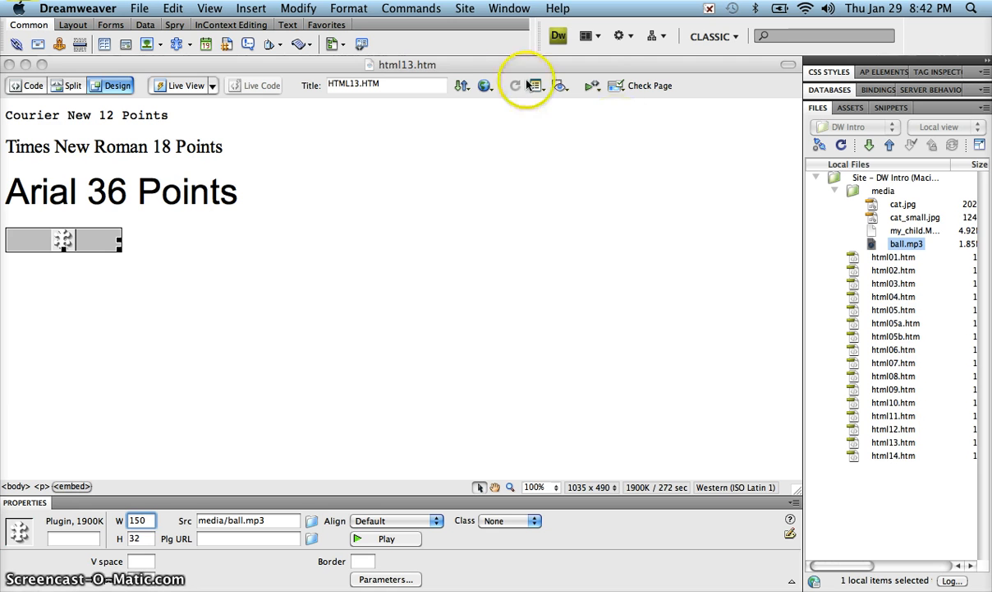
- Preview the page in Safari, start the audio with its player control, and close the preview window
click(484, 85)
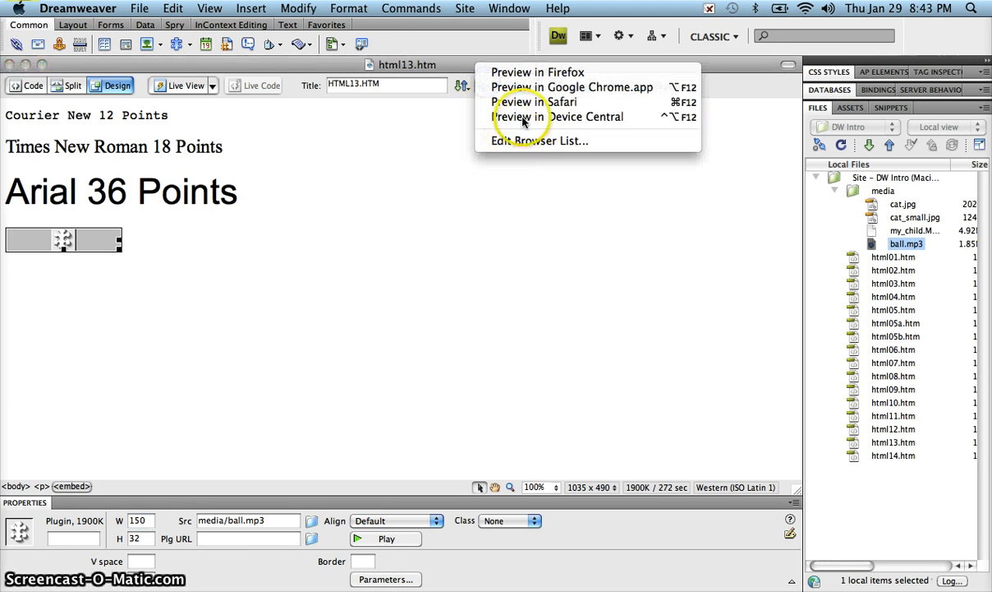
click(501, 102)
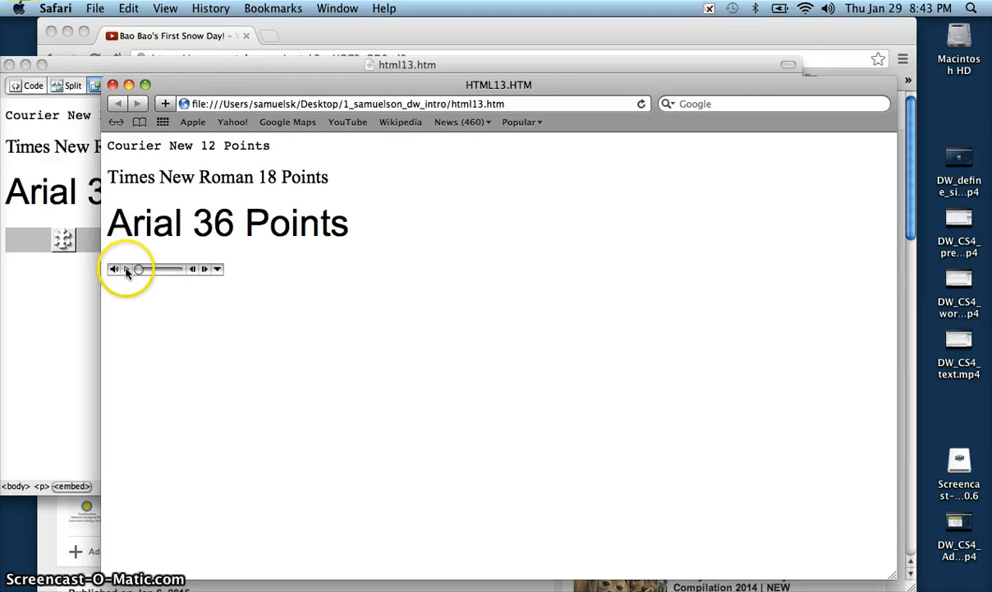
click(126, 270)
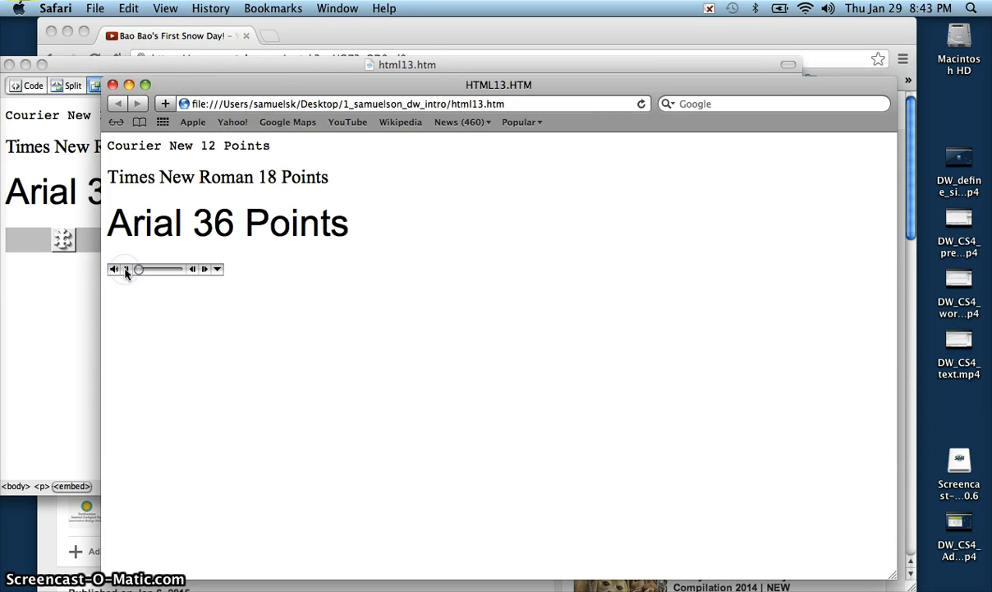
click(115, 87)
- Return to Dreamweaver, add a new paragraph below the audio plugin, and insert my_child.MOV from the media folder there as a plugin
click(210, 262)
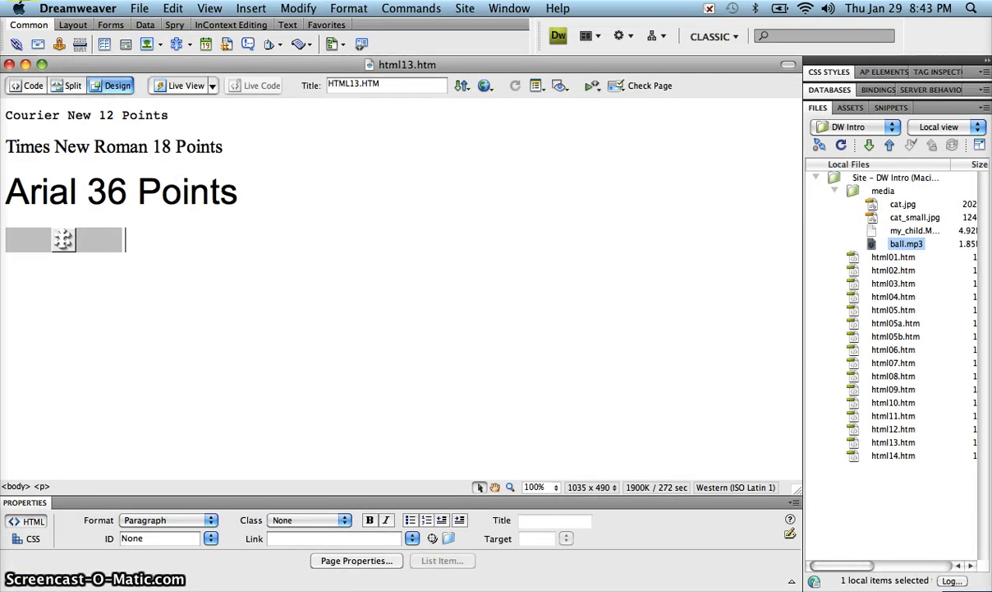
key(Return)
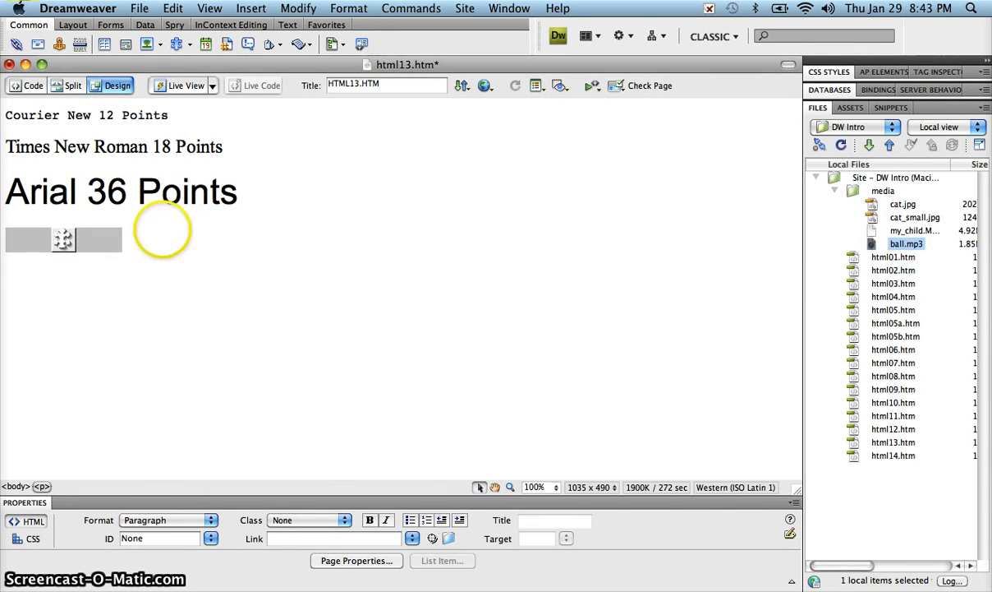
click(95, 309)
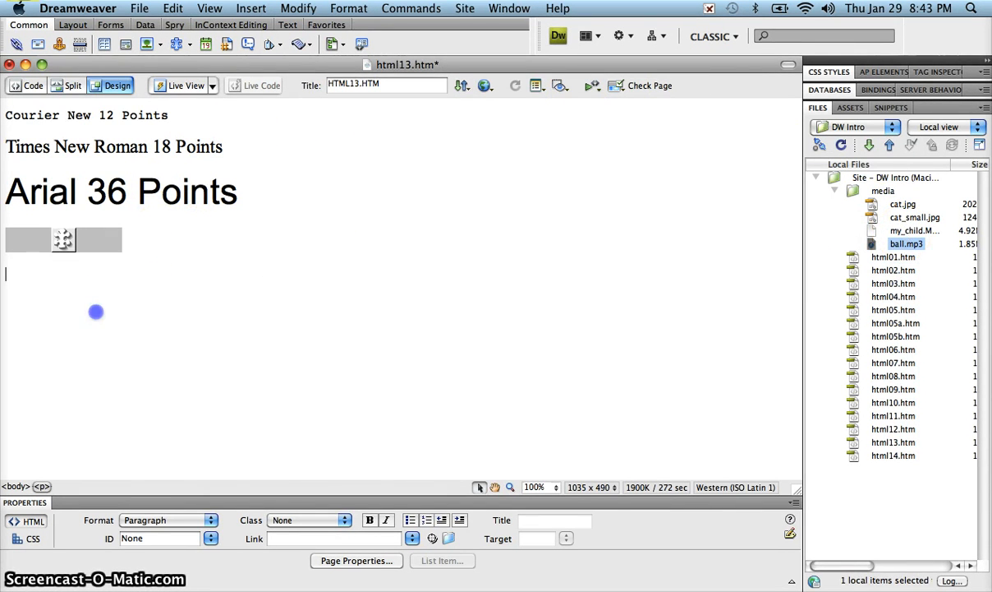
click(178, 45)
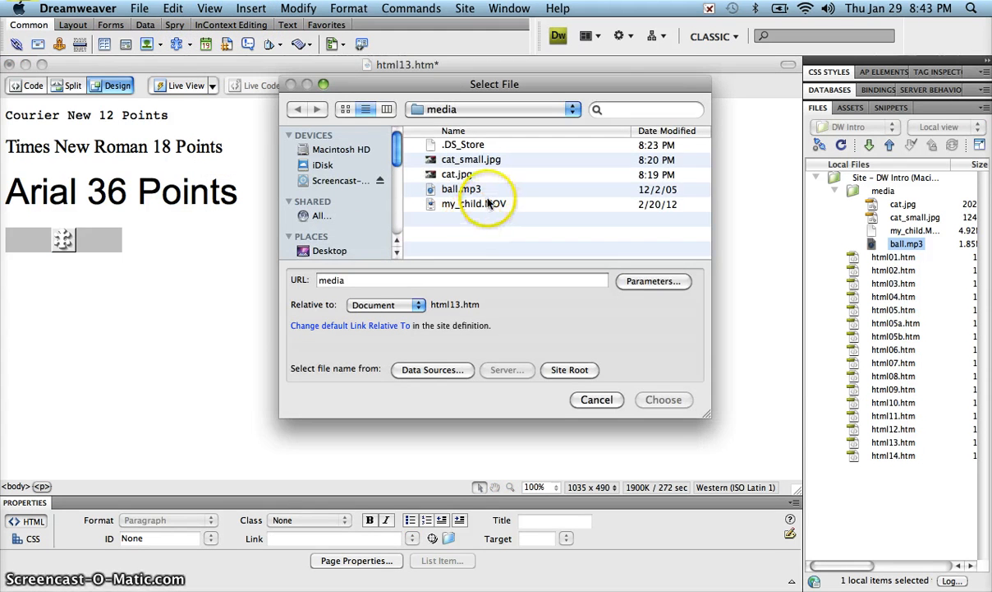
double_click(444, 202)
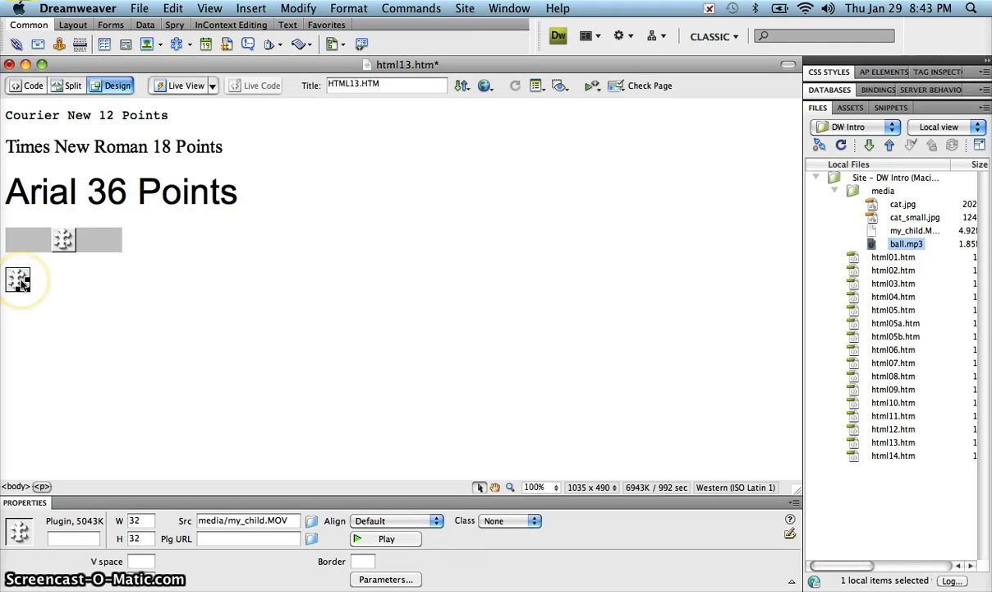
- Set the my_child.MOV plugin's width to 375 and height to 300, and test its size by playing and stopping the video
double_click(138, 520)
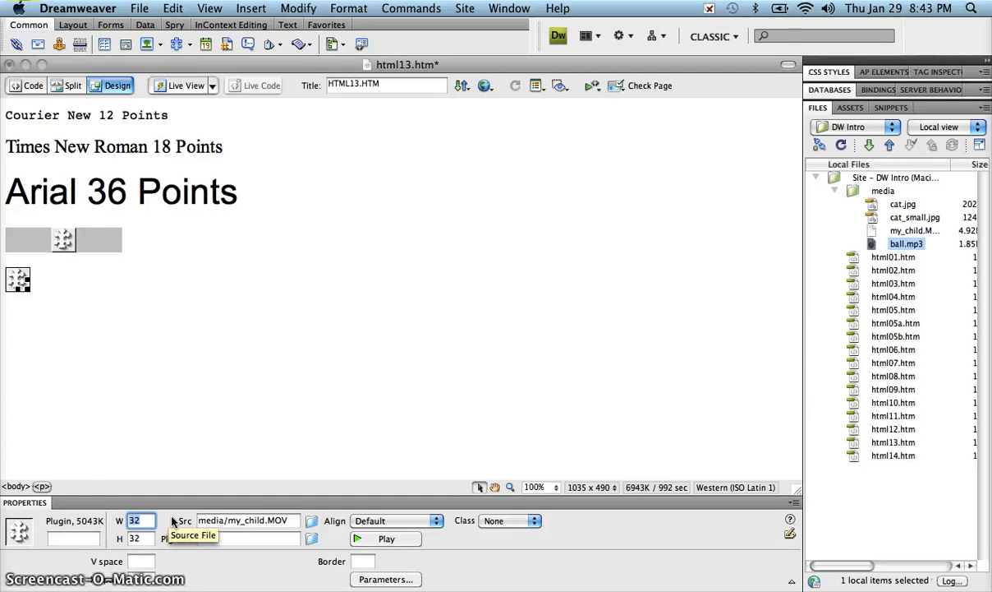
text(37)
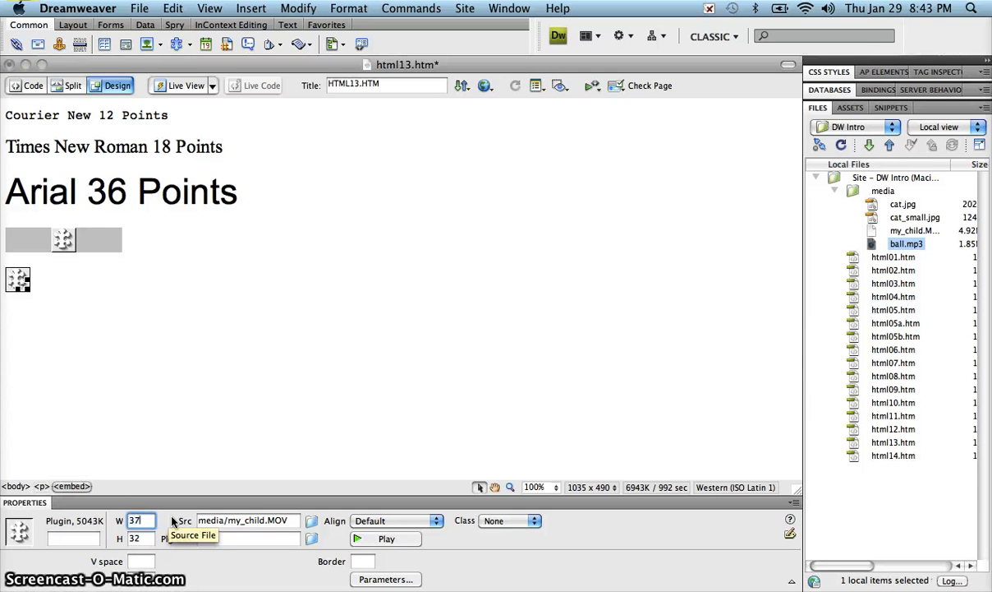
text(5)
key(Tab)
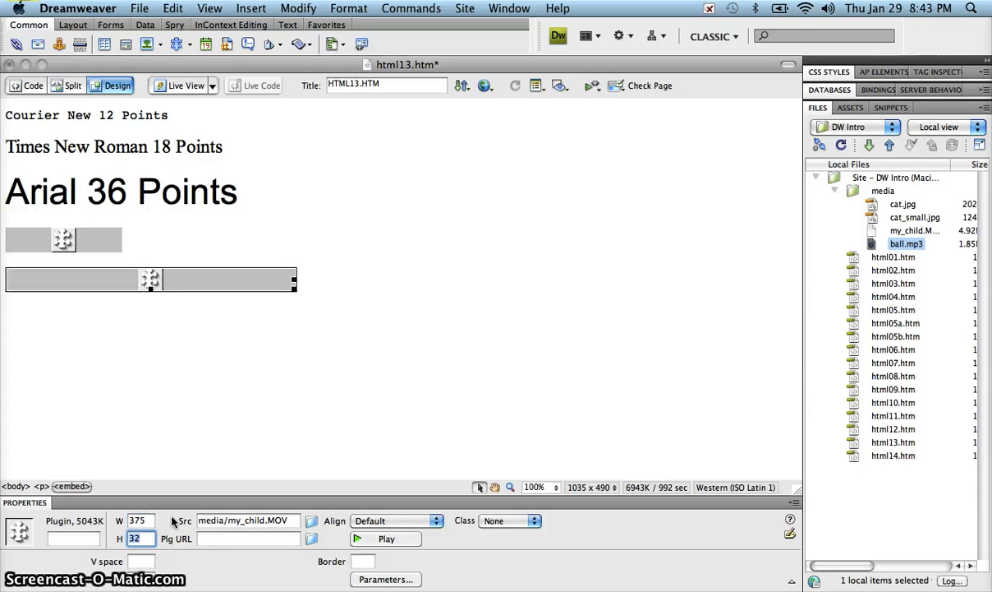
text(300)
key(Tab)
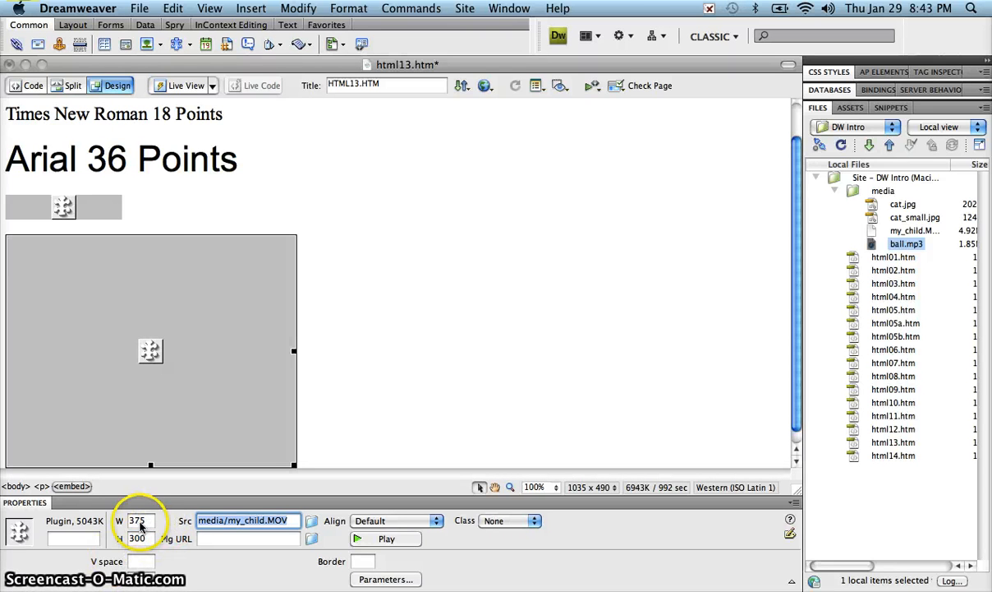
click(358, 541)
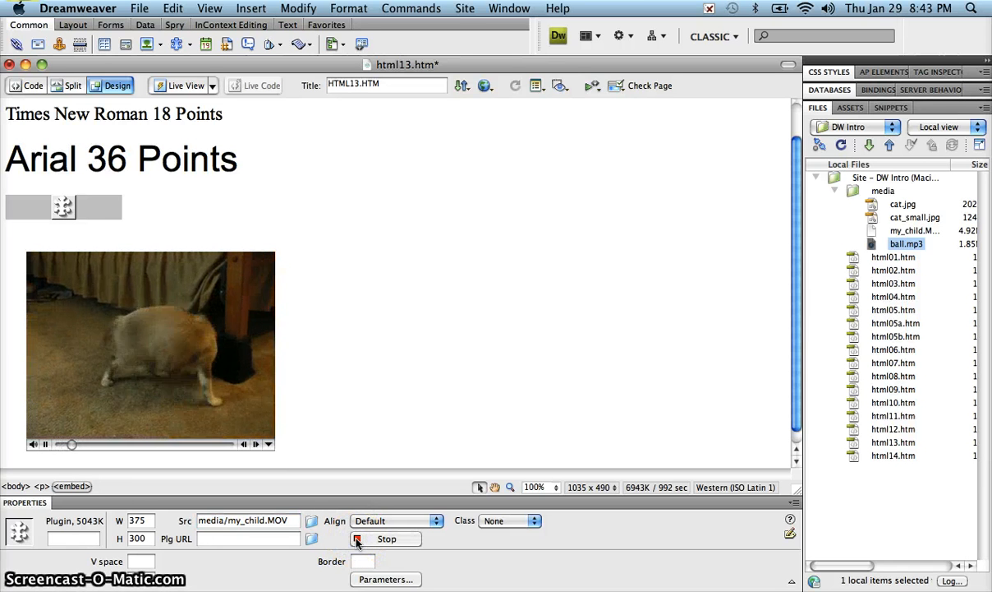
click(357, 539)
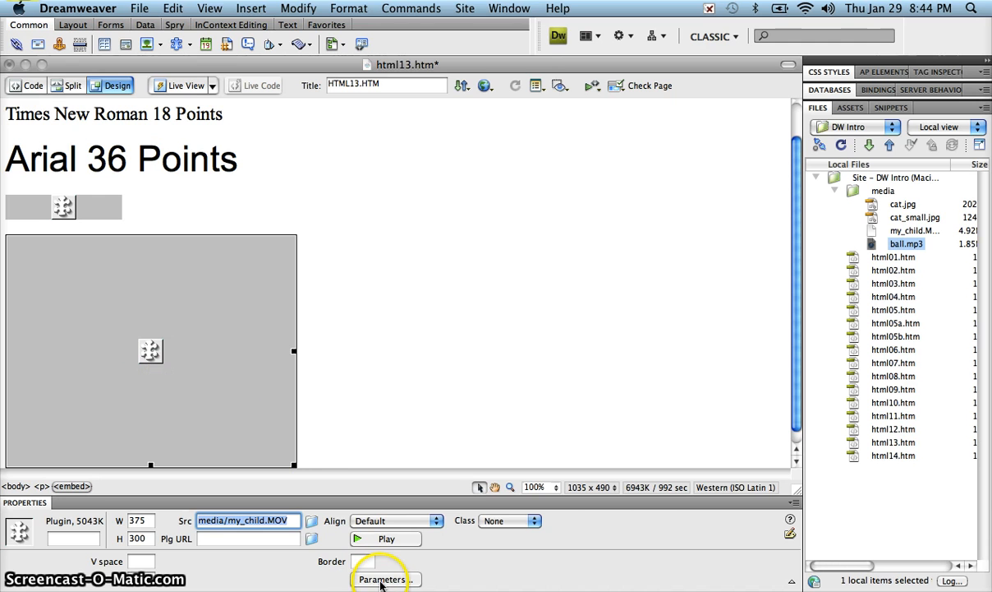
- Add an AutoPlay parameter with the value false to the my_child.MOV plugin and save html13.htm
click(381, 580)
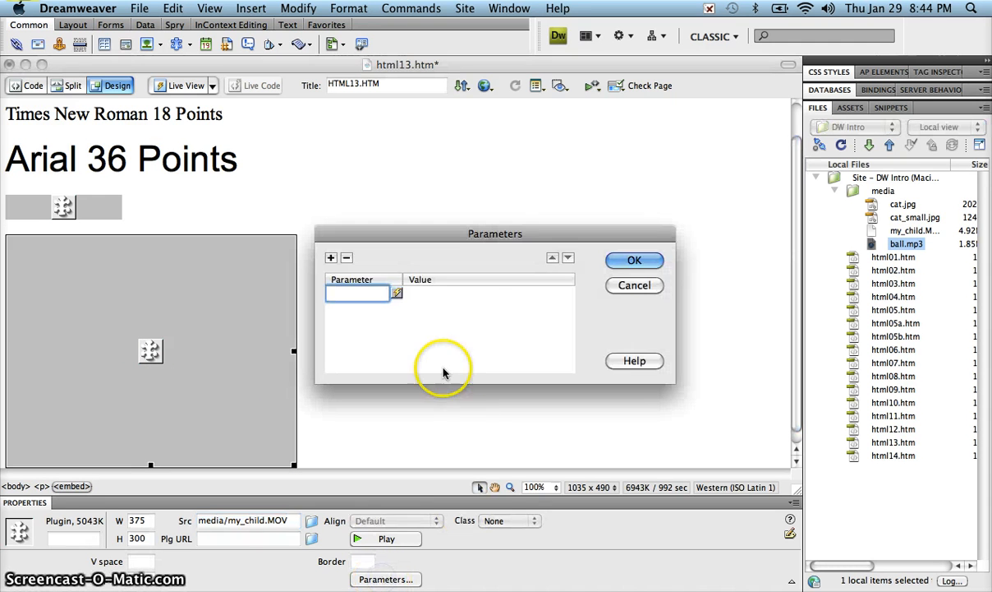
text(Auto)
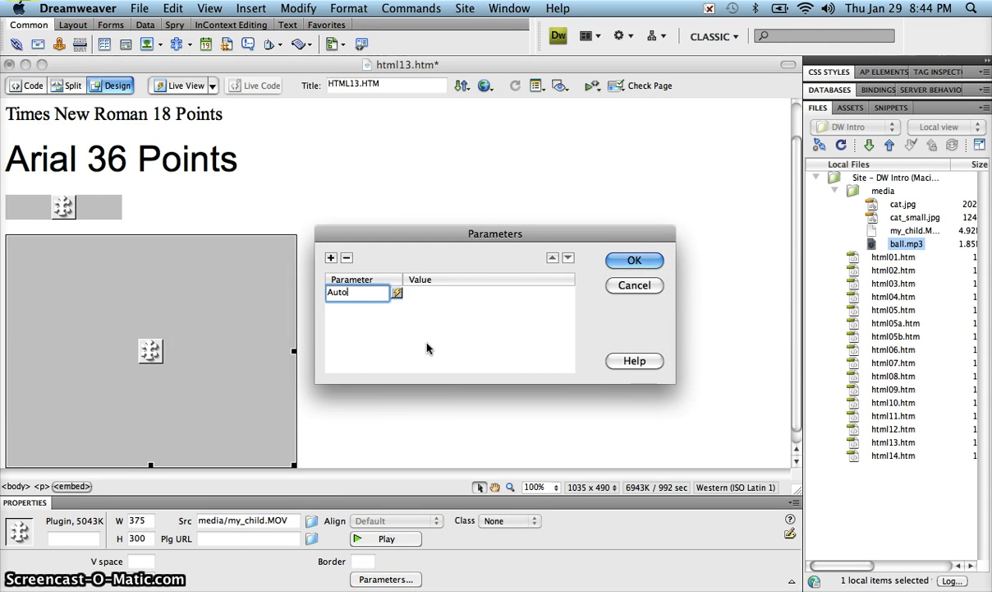
text(Play)
key(Tab)
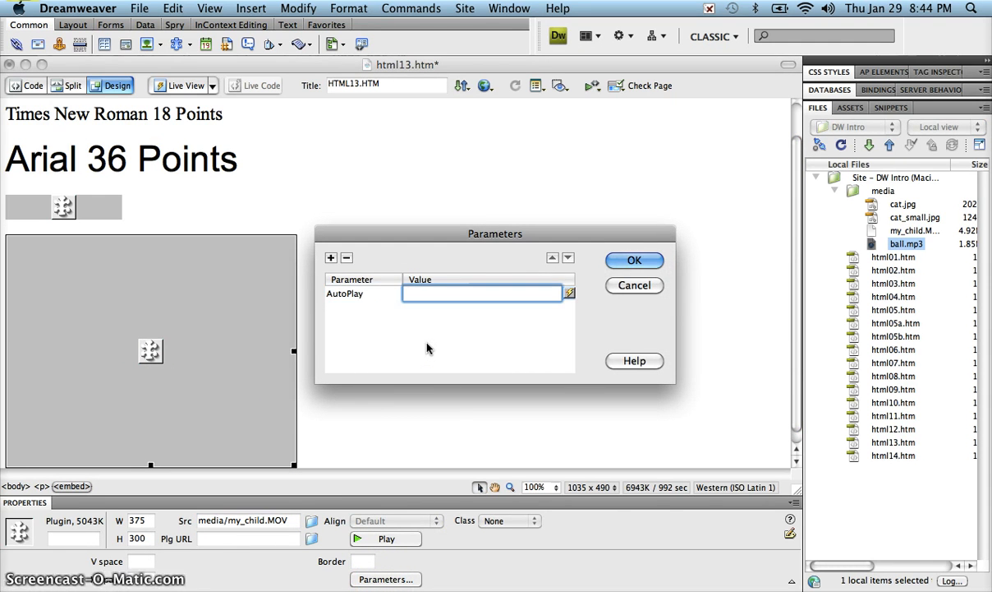
text(false)
key(Return)
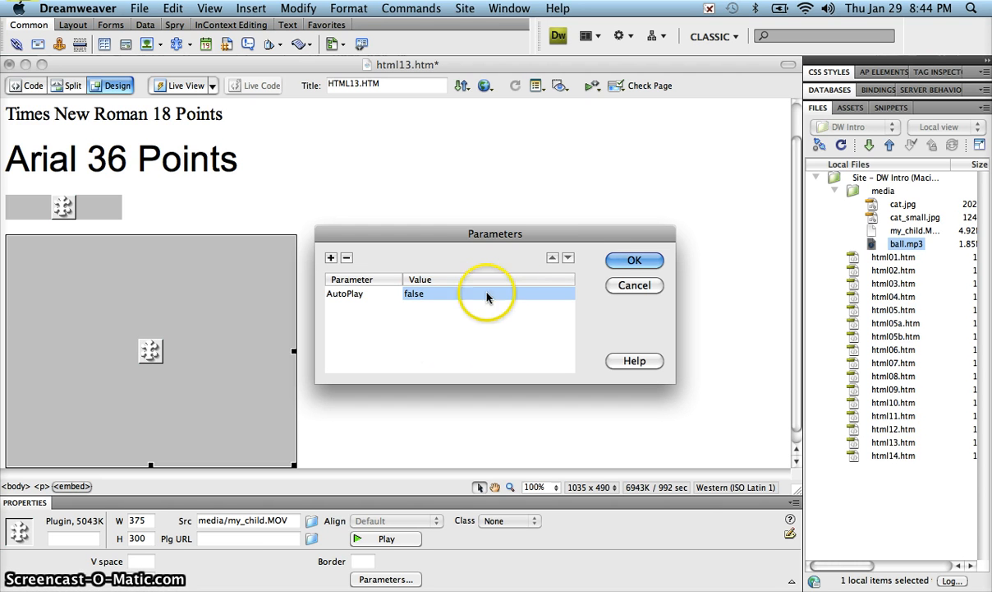
click(639, 261)
key(super+s)
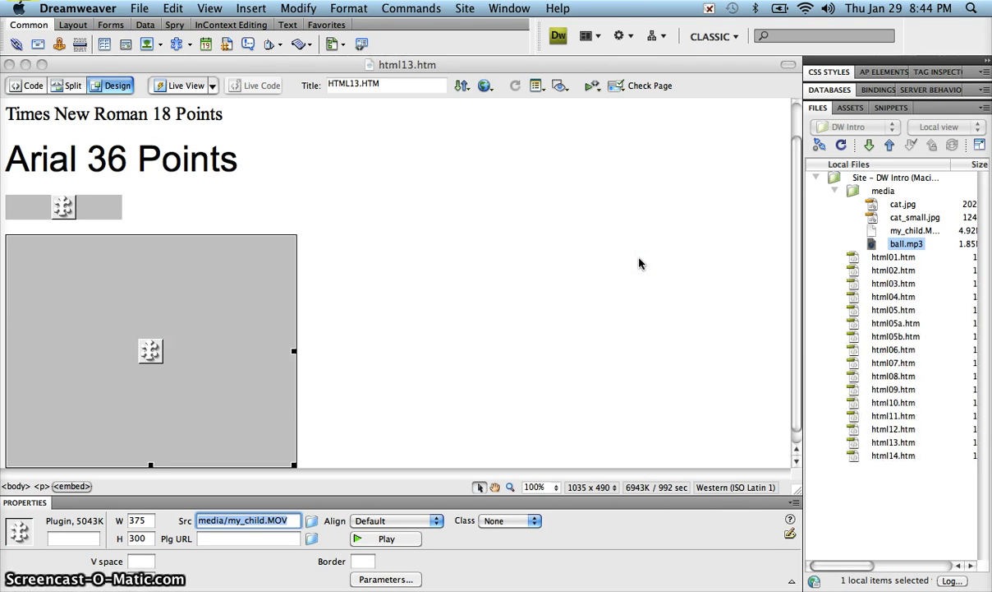
- Preview the page in Safari, play and pause the video with its player controls, and close the preview window
click(485, 86)
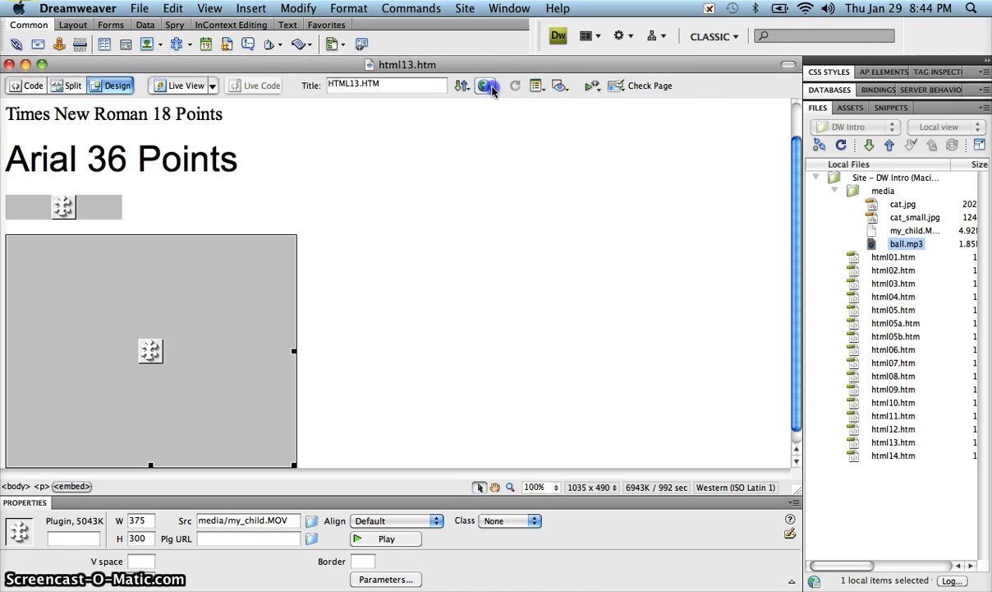
click(501, 98)
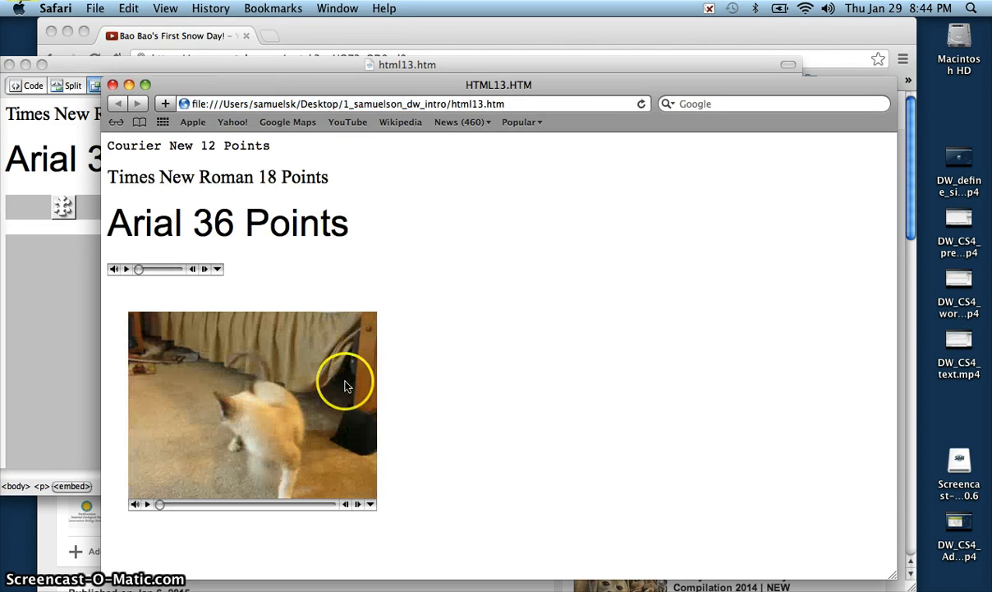
click(148, 504)
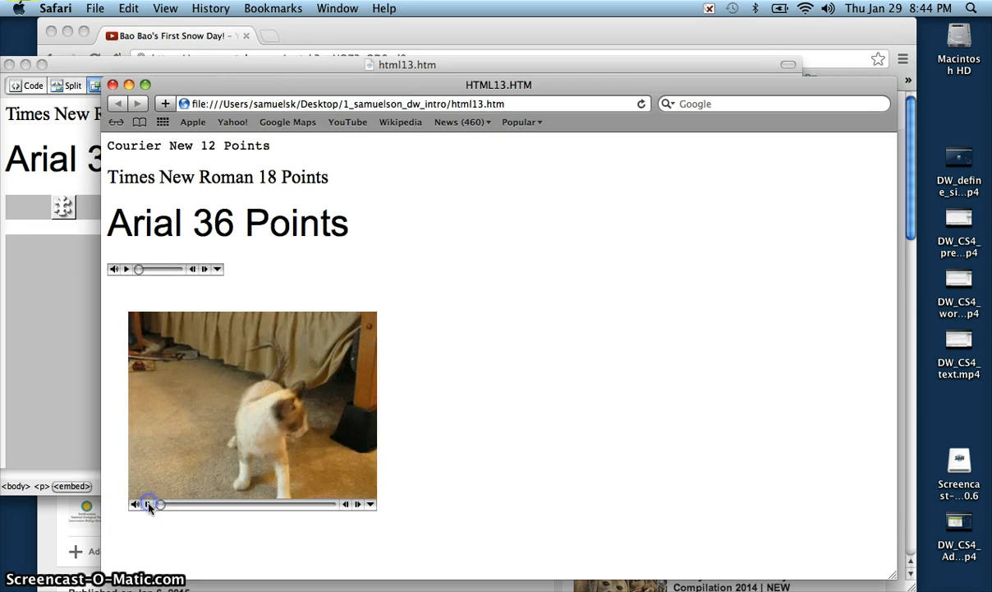
click(147, 504)
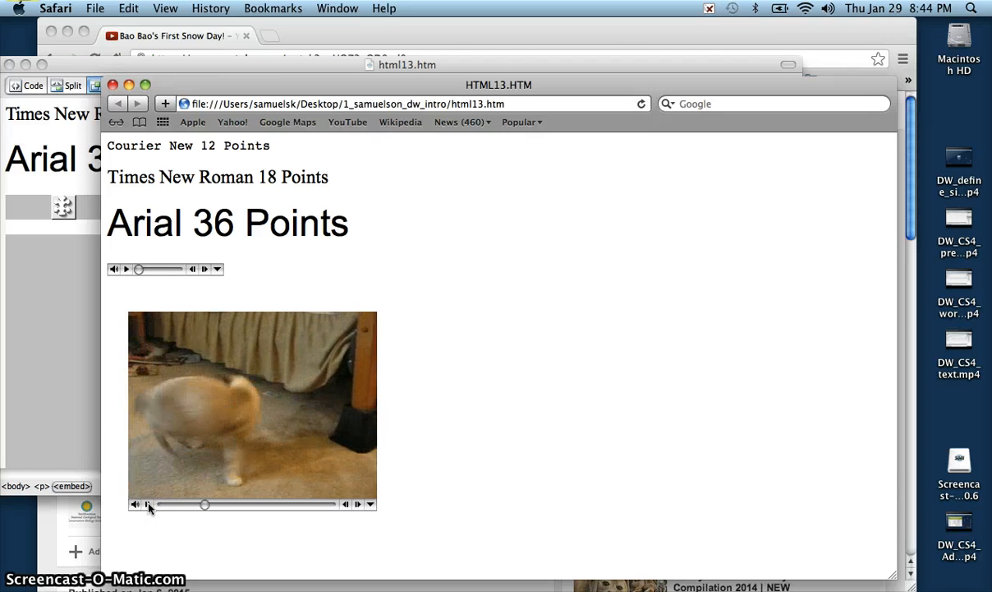
click(147, 505)
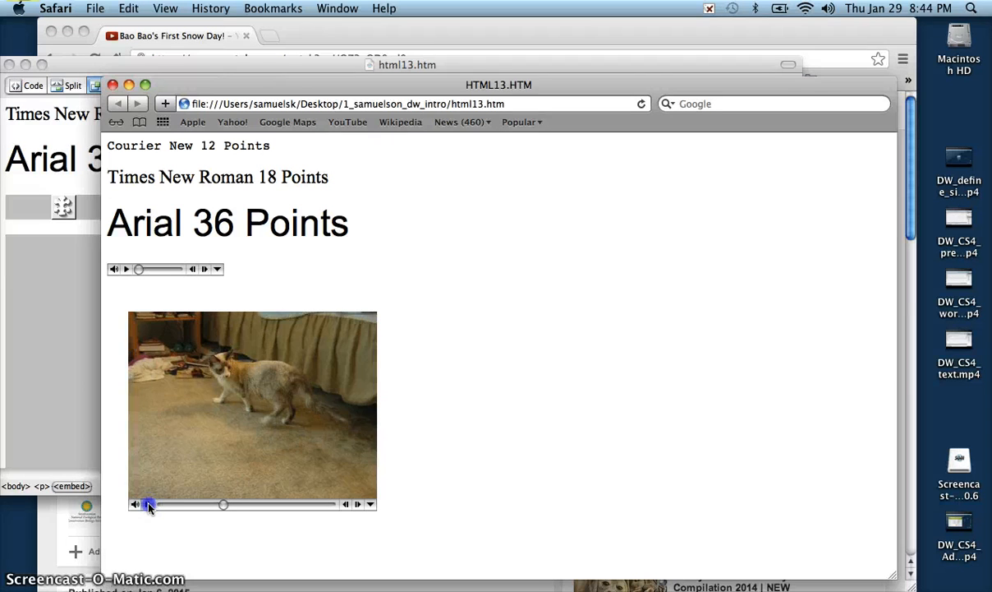
click(114, 84)
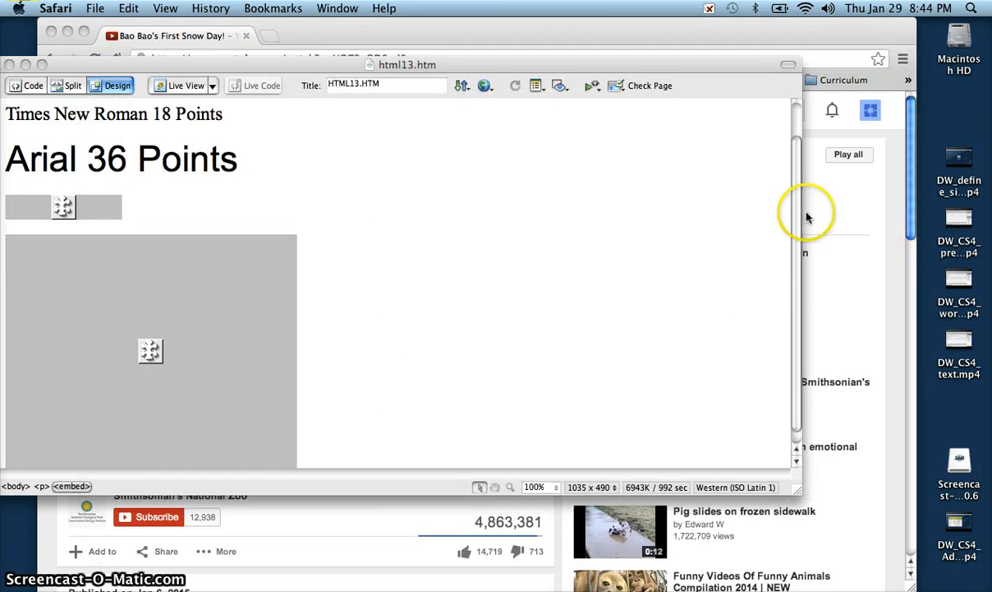
- Minimize the Chrome and Dreamweaver windows, and open html13.htm from the 1_samuelson_dw_intro folder in Chrome
click(67, 33)
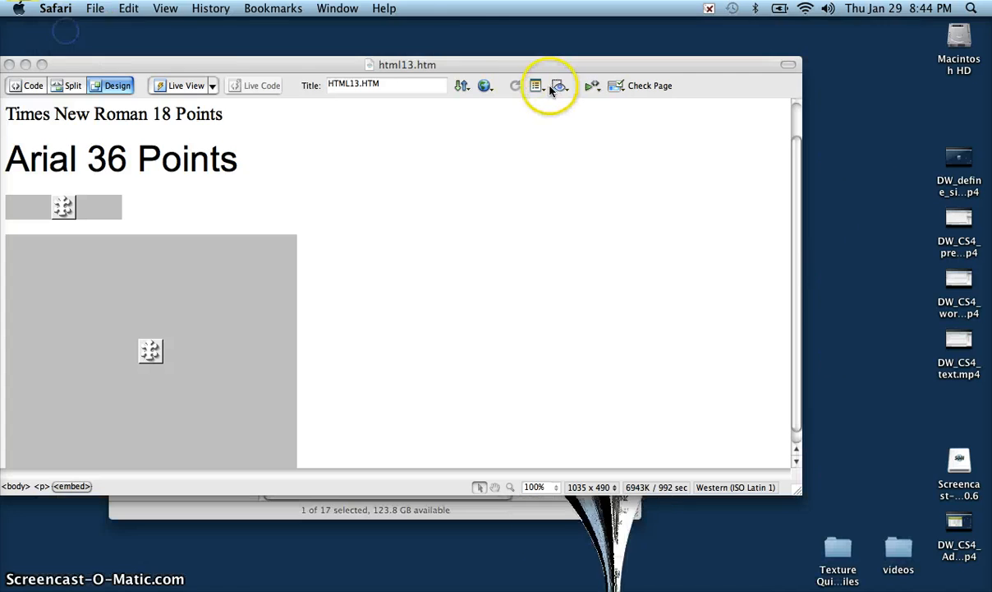
click(453, 64)
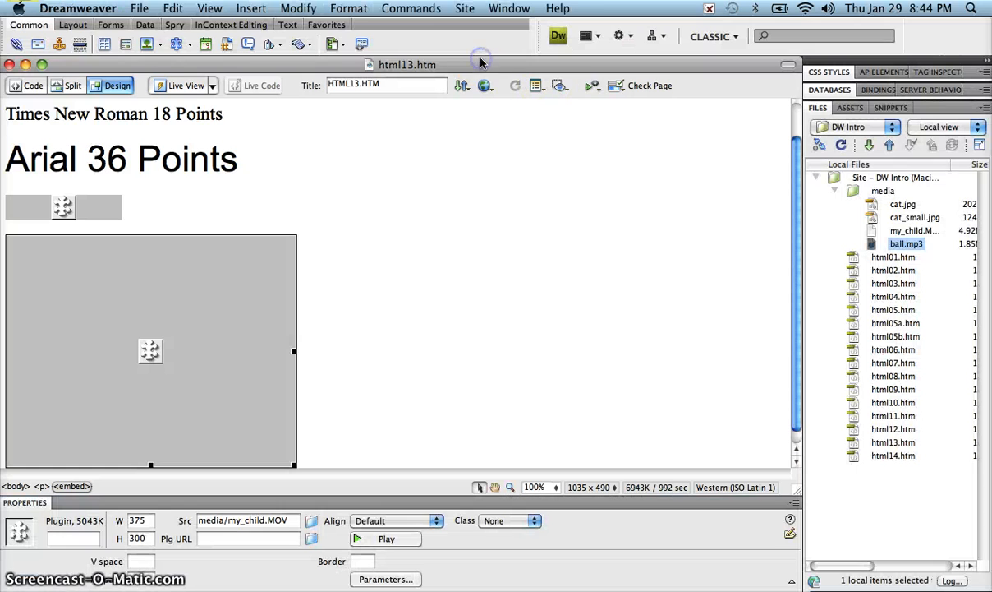
click(25, 64)
click(334, 371)
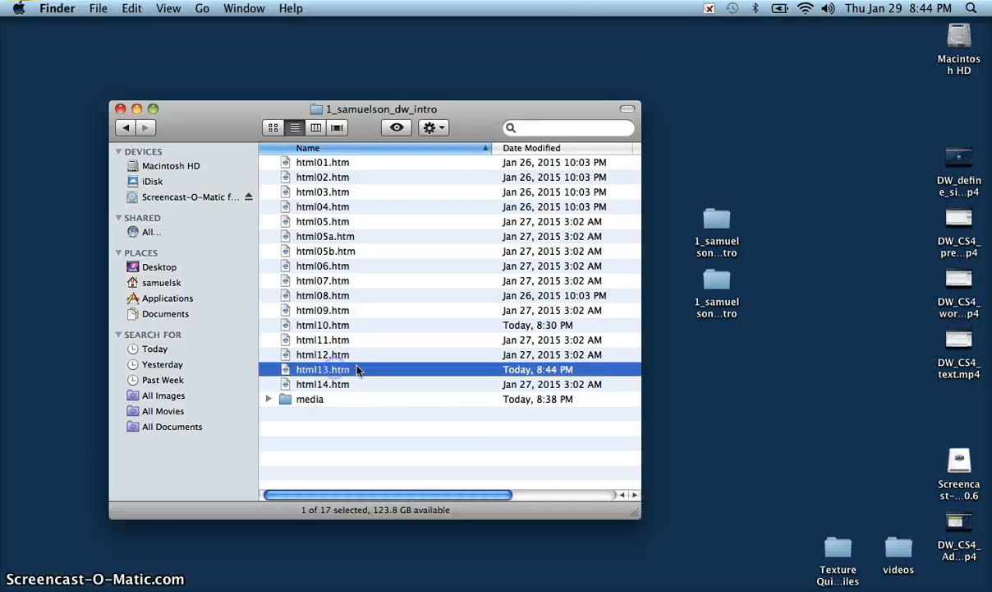
right_click(356, 371)
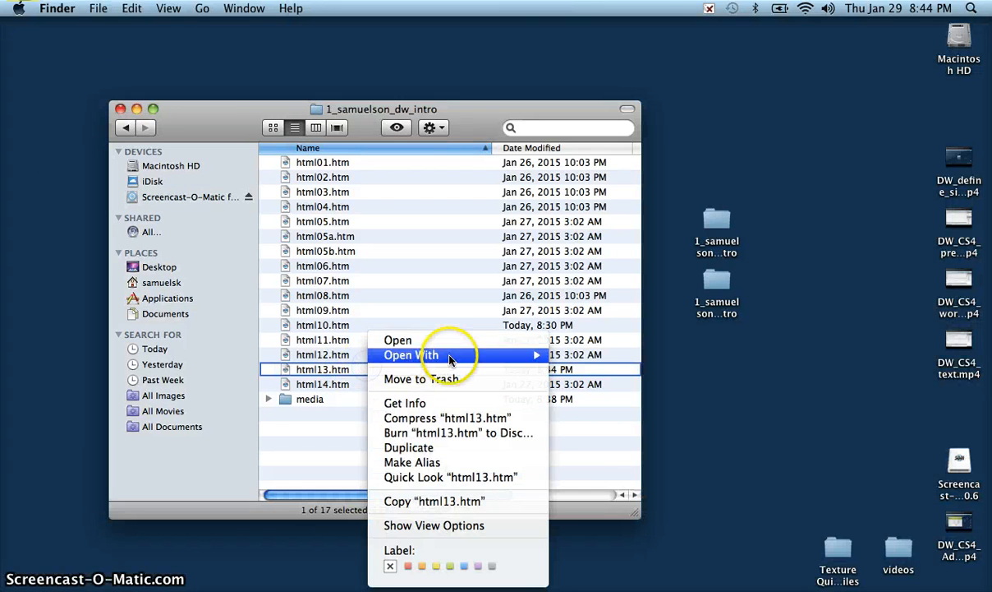
mouse_move(534, 357)
click(593, 414)
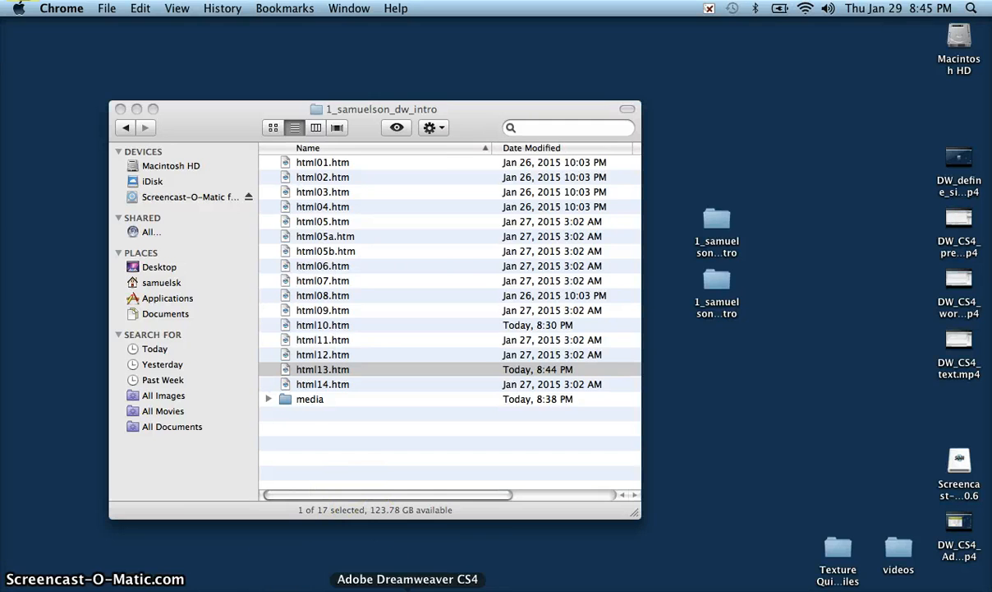
- Return to Dreamweaver and add a new paragraph below the my_child.MOV video plugin
click(503, 585)
scroll(348, 435, up, 2)
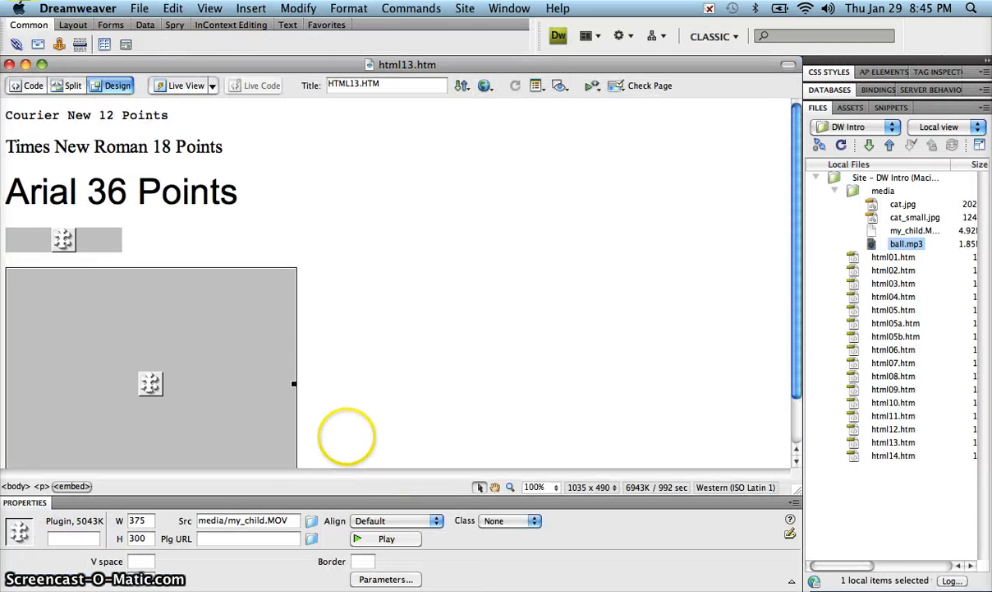
scroll(349, 434, down, 3)
click(356, 420)
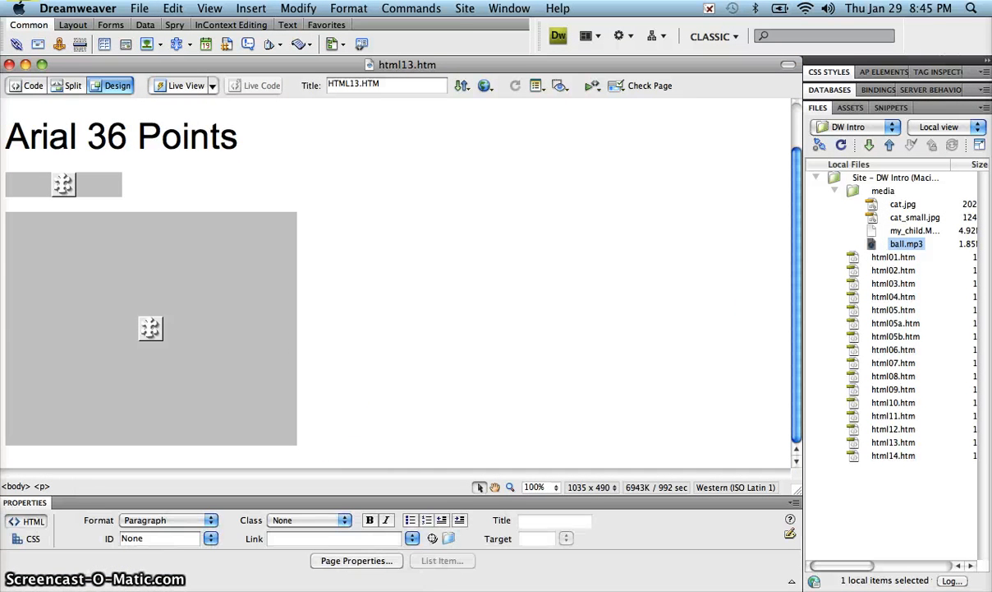
key(Return)
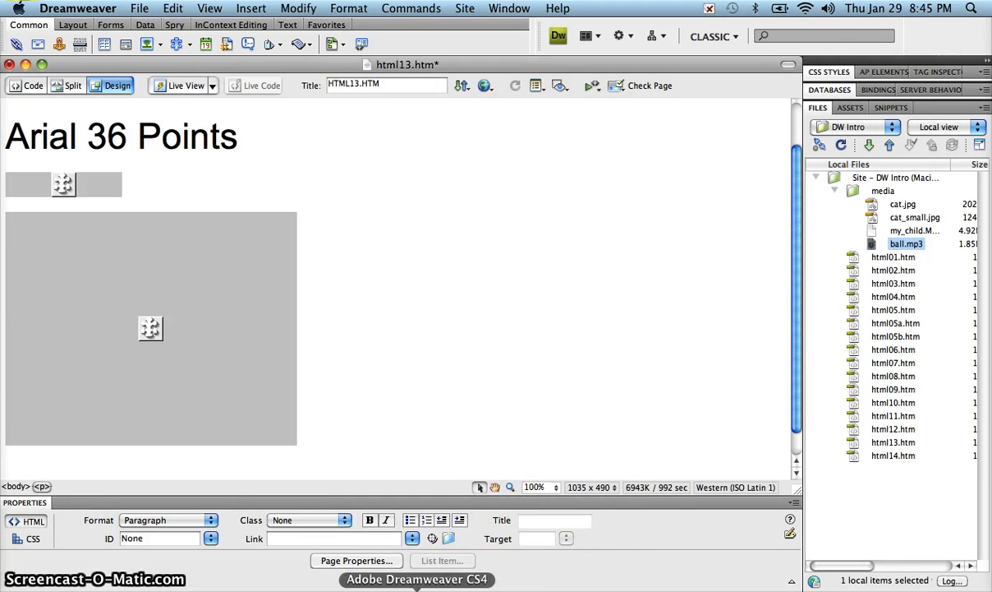
- Switch to Chrome and copy the full embed code of the YouTube video "Bao Bao's First Snow Day!" from its sharing options
click(529, 588)
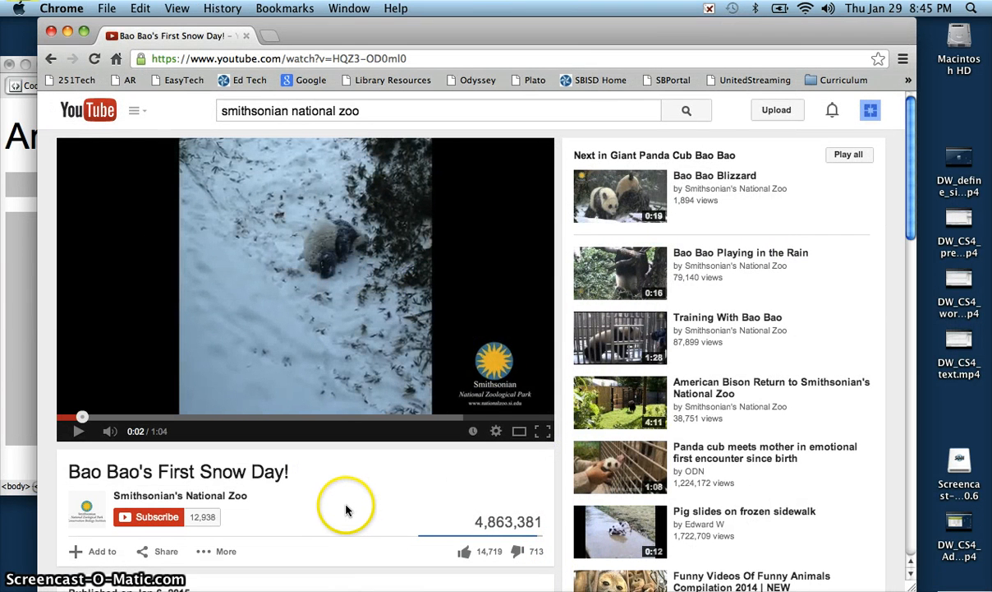
scroll(346, 503, down, 5)
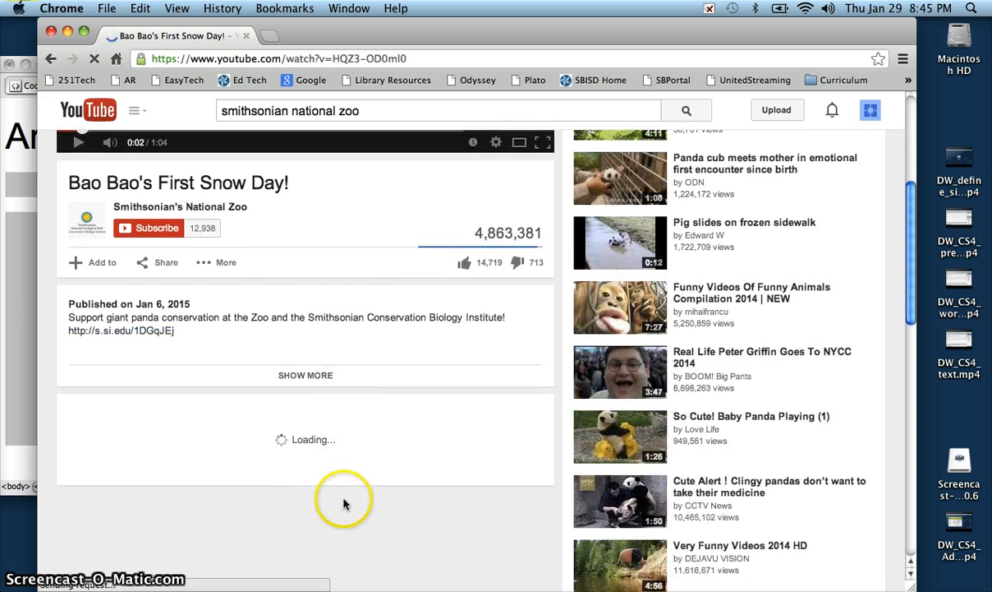
scroll(160, 287, up, 1)
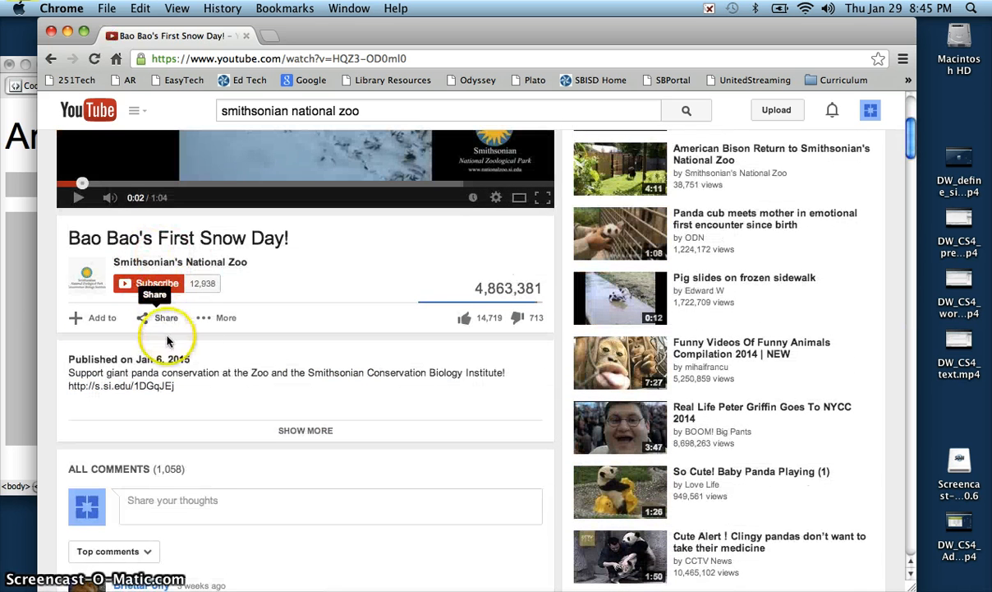
click(163, 320)
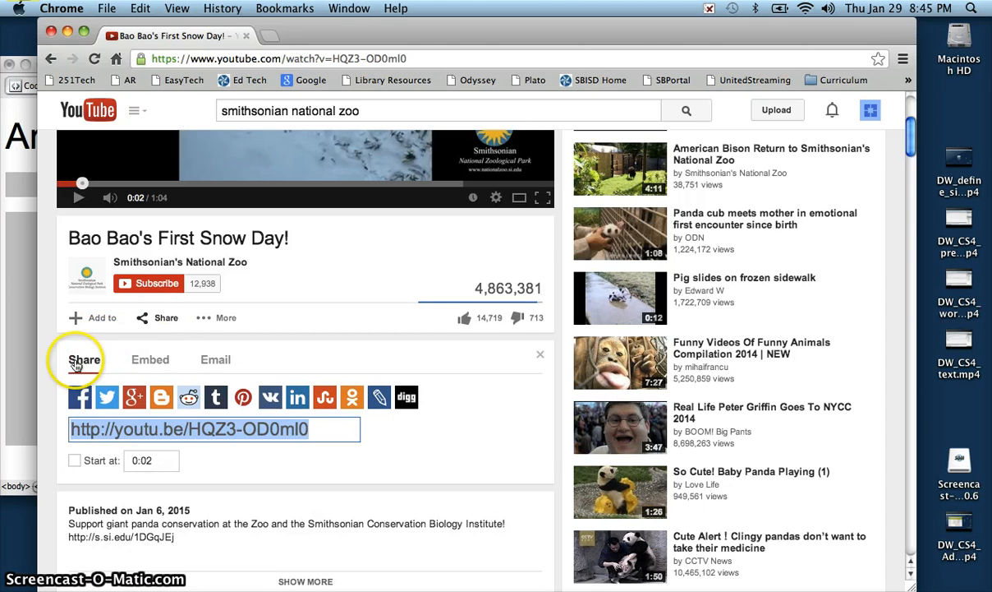
click(139, 363)
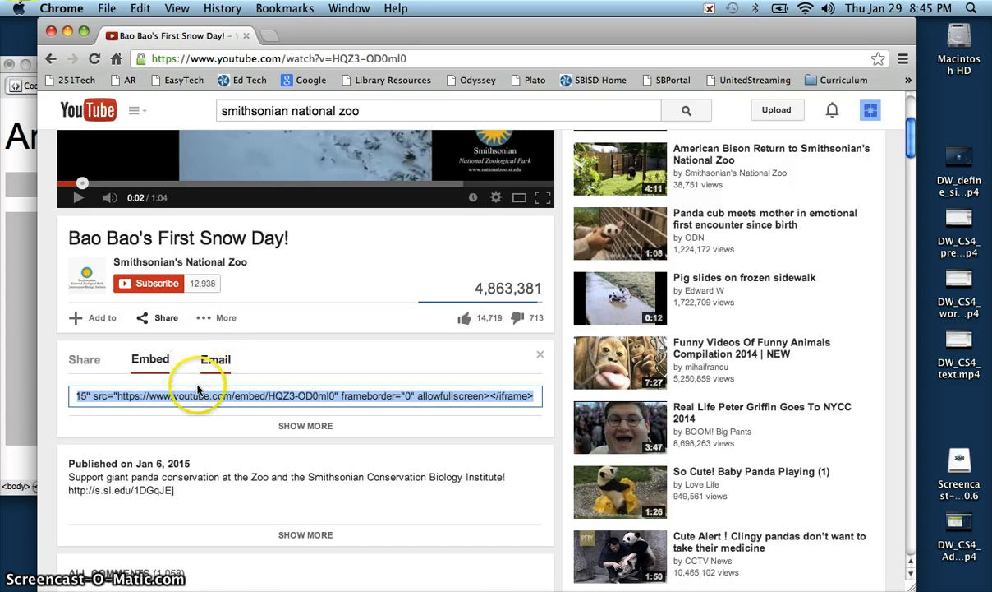
click(147, 397)
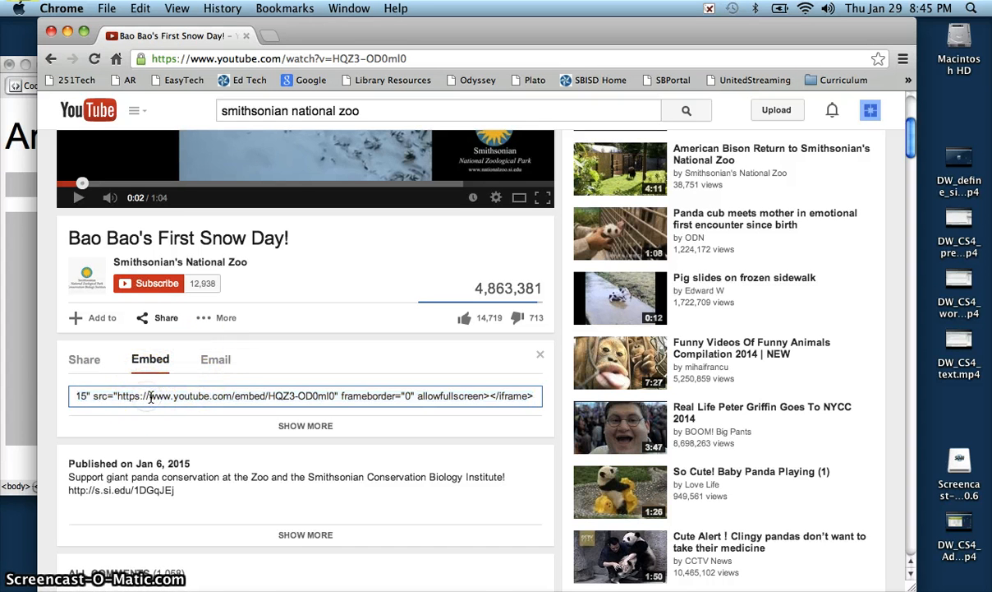
drag(76, 396, 53, 394)
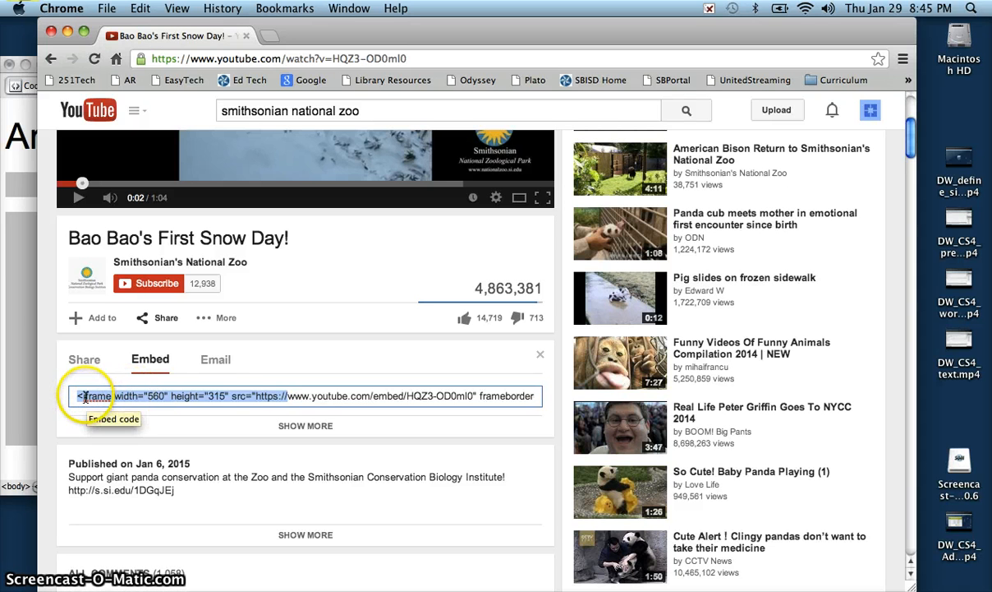
click(268, 397)
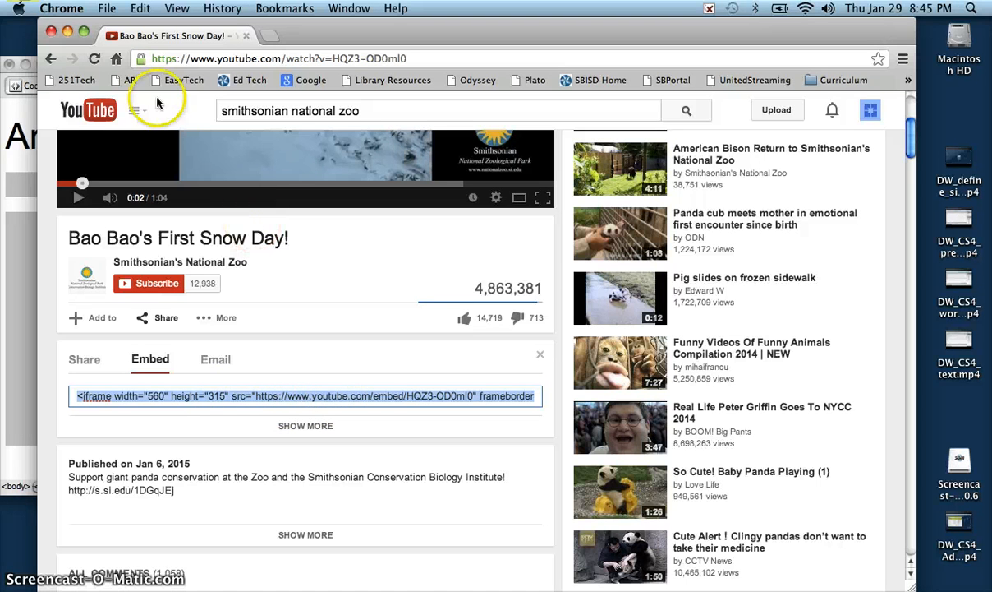
- Minimize Chrome, return to html13.htm in Dreamweaver, and add another paragraph below the video plugin
click(50, 30)
click(339, 387)
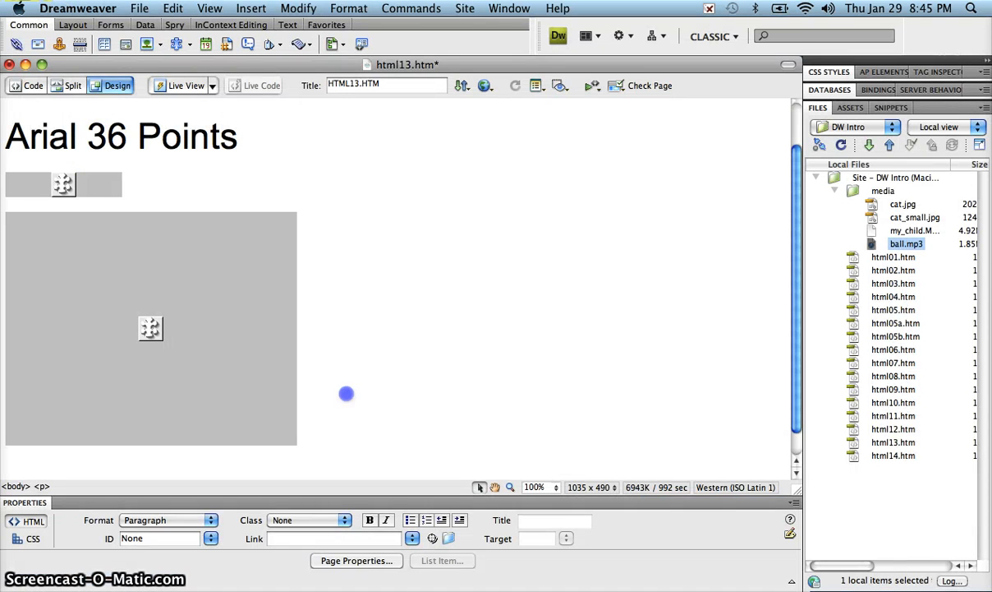
key(Return)
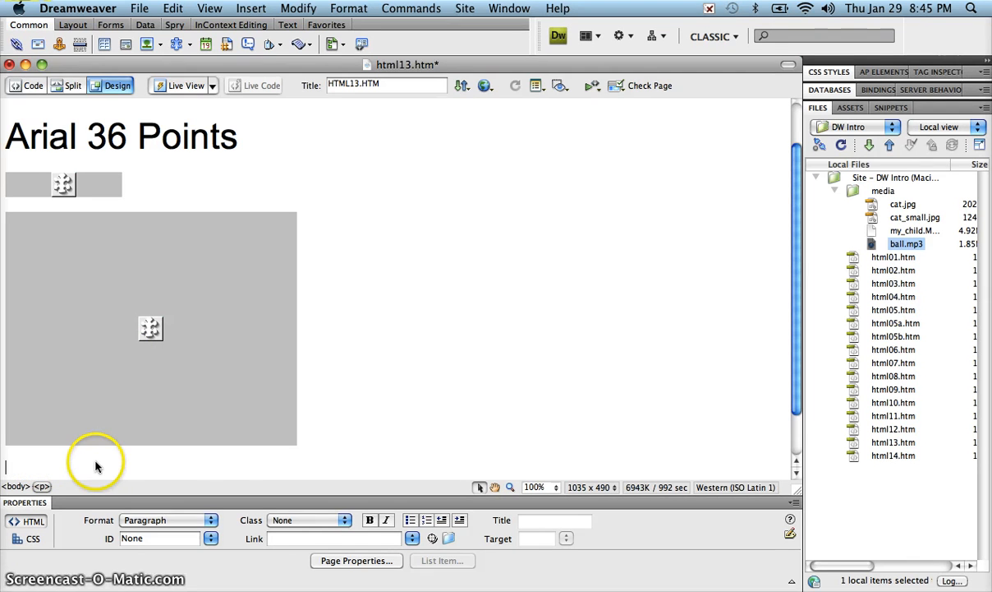
- Try pasting the YouTube embed code into the empty paragraph in the design view, and undo it
text(<iframe width="560" height="315" src="https://www.youtube.com/embed/HQZ3-OD0ml0" frameborder="0" allowfullscreen></iframe>)
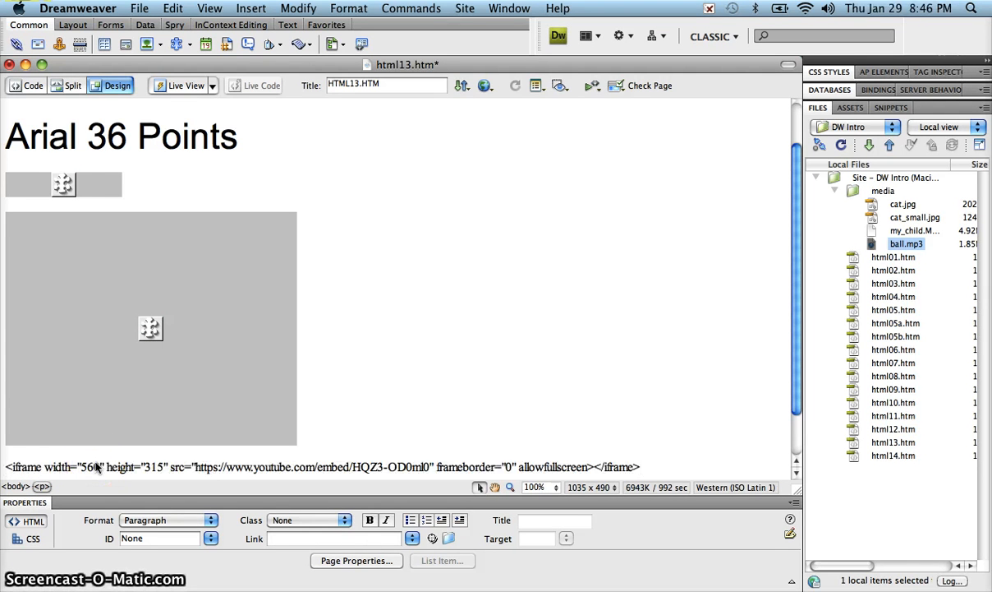
key(super+z)
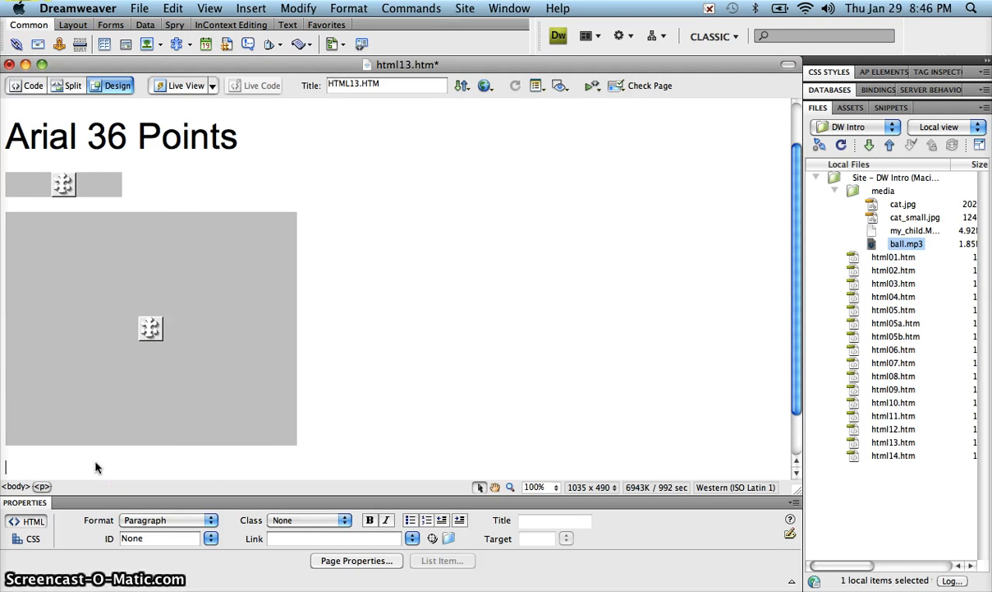
- Show code and design together, and replace the &nbsp; in the paragraph on line 30 with the copied YouTube iframe code
click(69, 86)
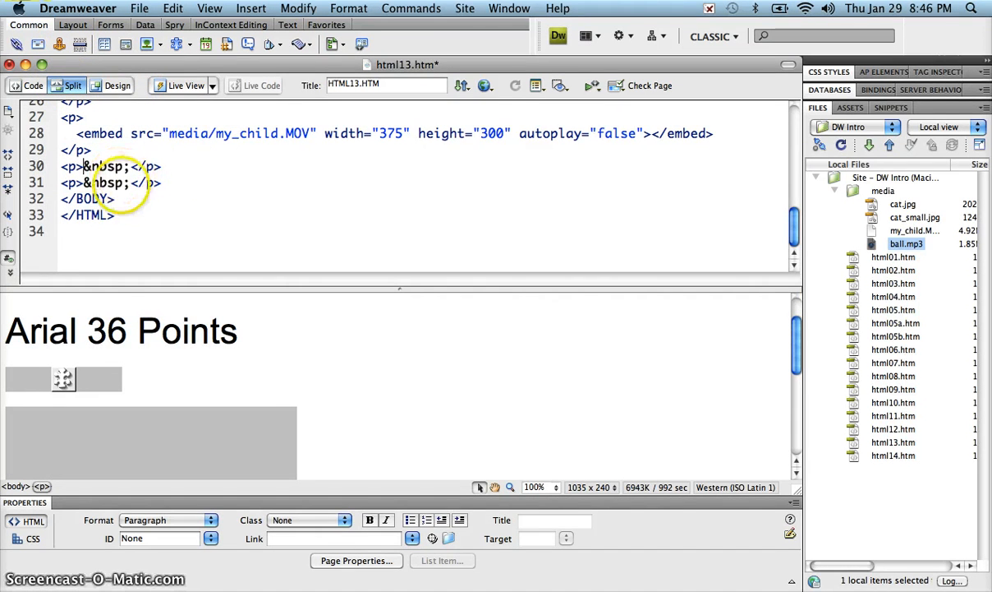
drag(132, 167, 102, 168)
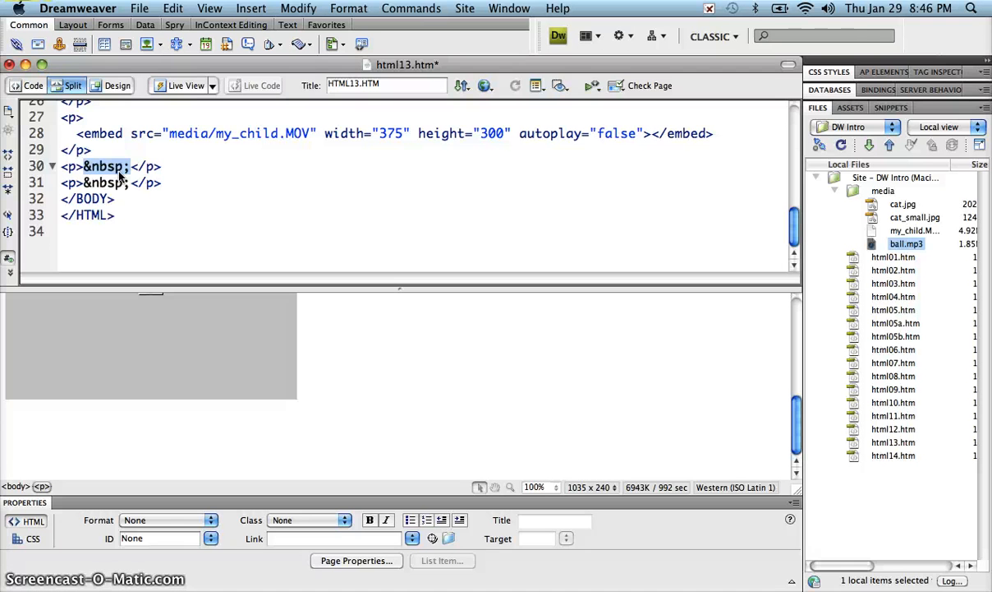
text(<iframe width="560" height="315" src="https://www.youtube.com/embed/HQZ3-OD0ml0" frameborder="0" allowfullscreen></iframe>)
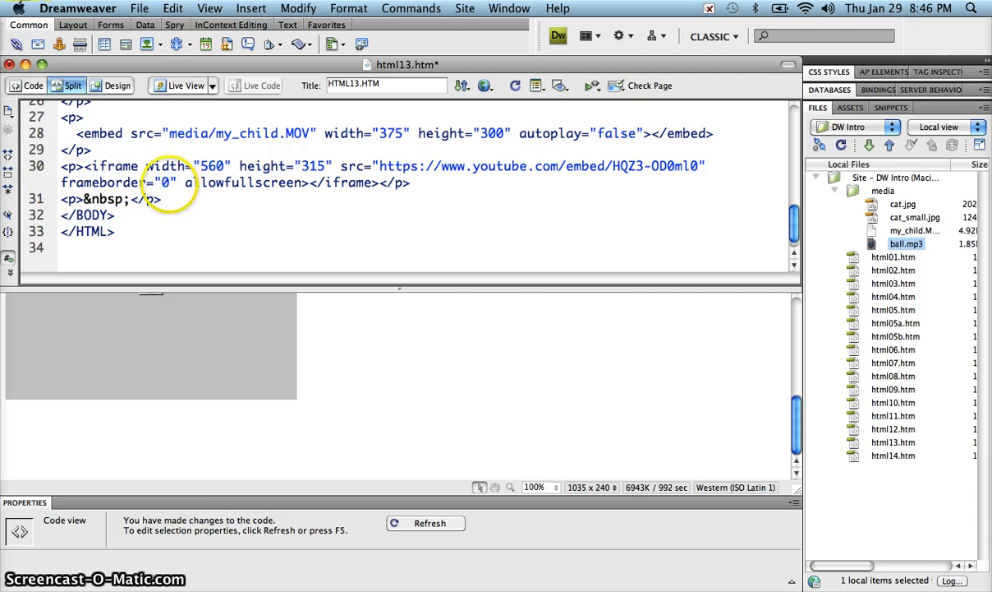
double_click(167, 183)
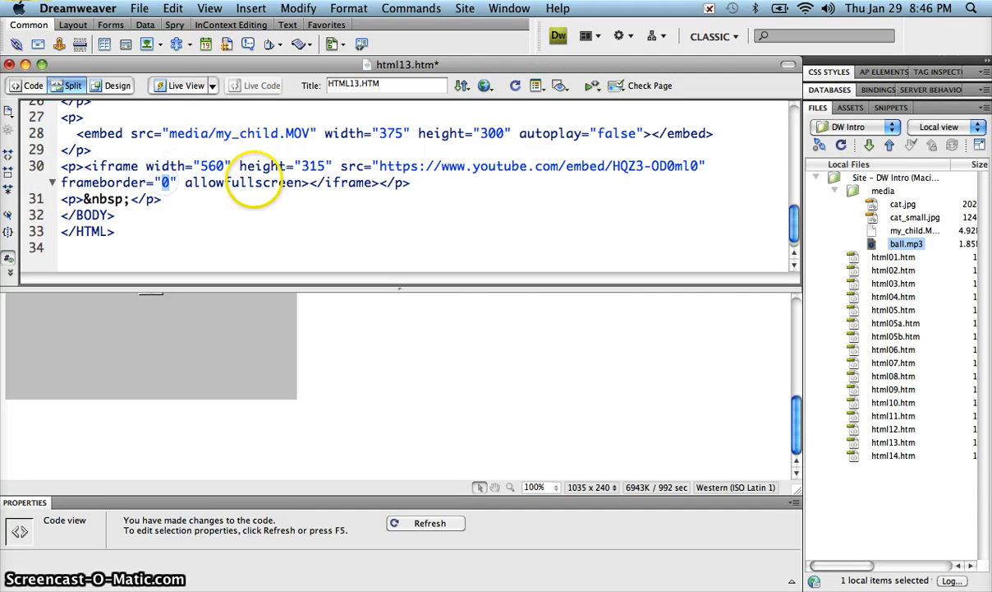
- Set the YouTube iframe's frameborder to 5 in the code and return to the design view alone
text(5)
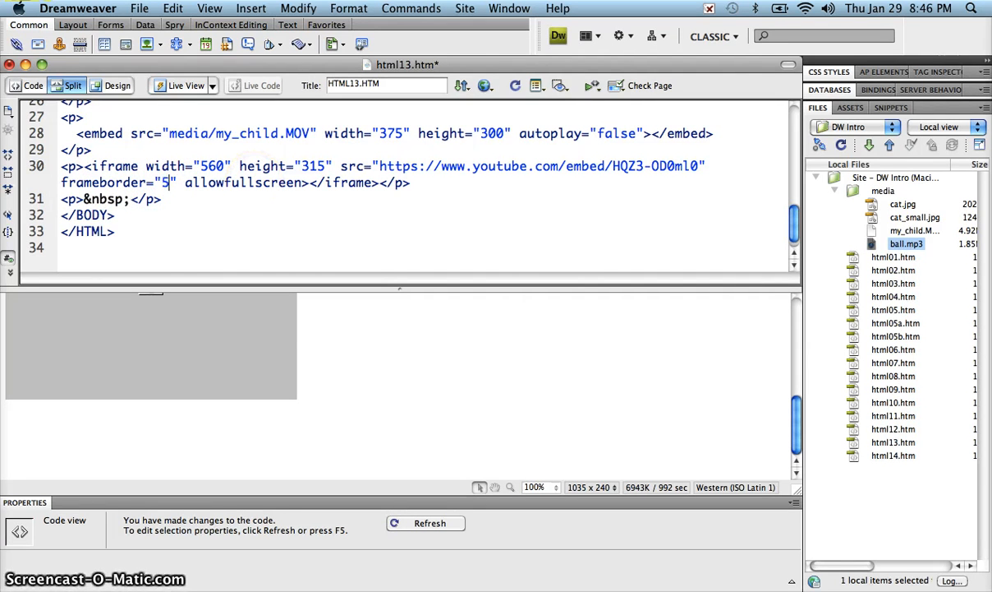
click(265, 188)
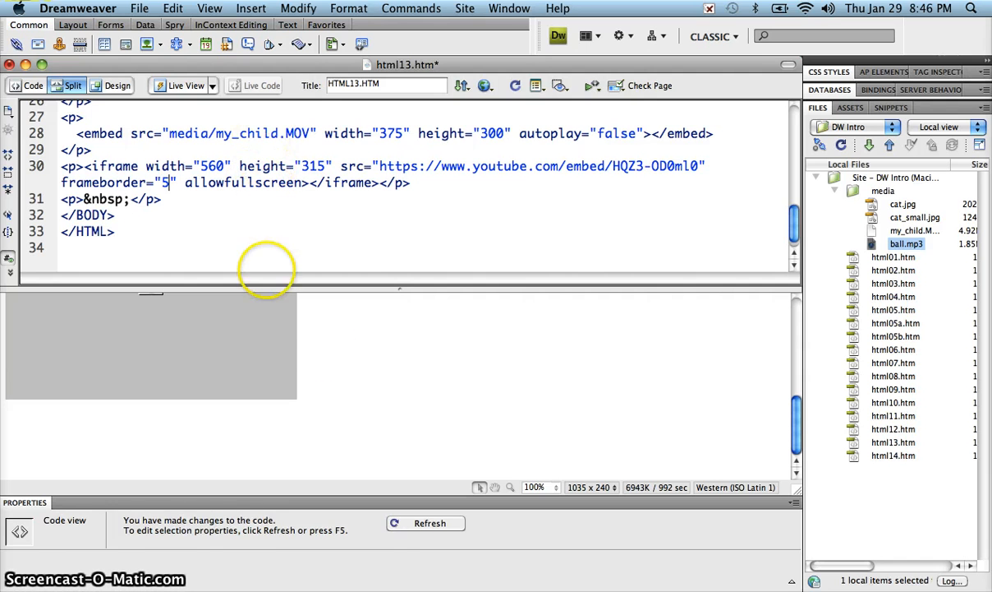
click(316, 335)
click(115, 86)
click(299, 310)
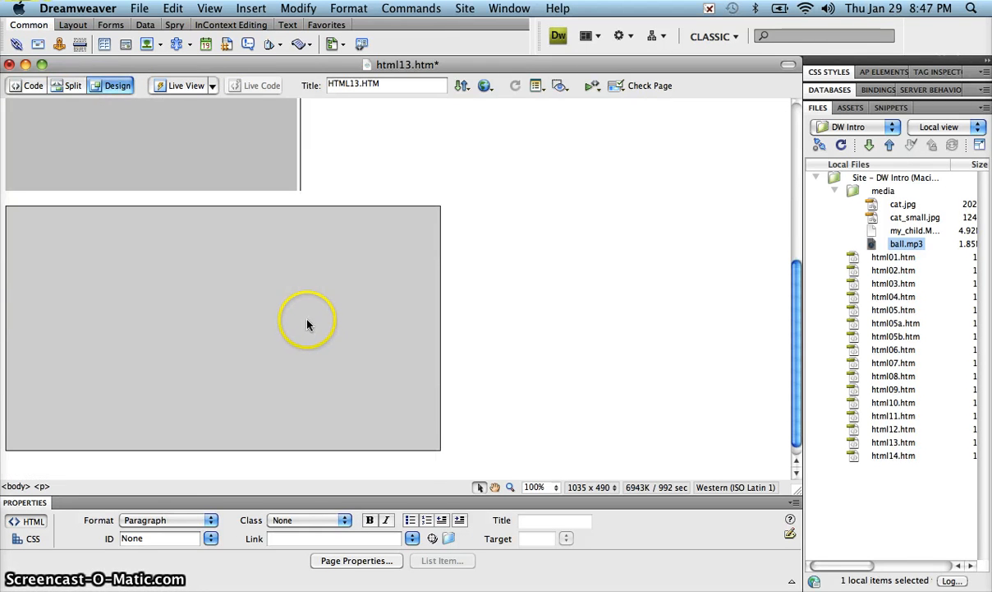
- Save html13.htm, preview it in Safari, and check the embedded audio, video and YouTube players
click(485, 87)
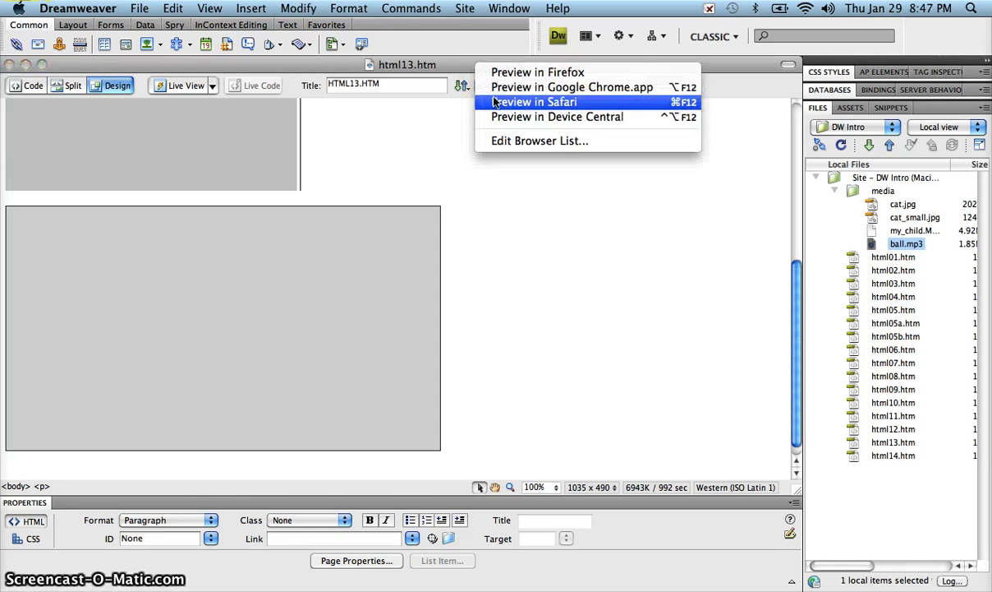
click(539, 108)
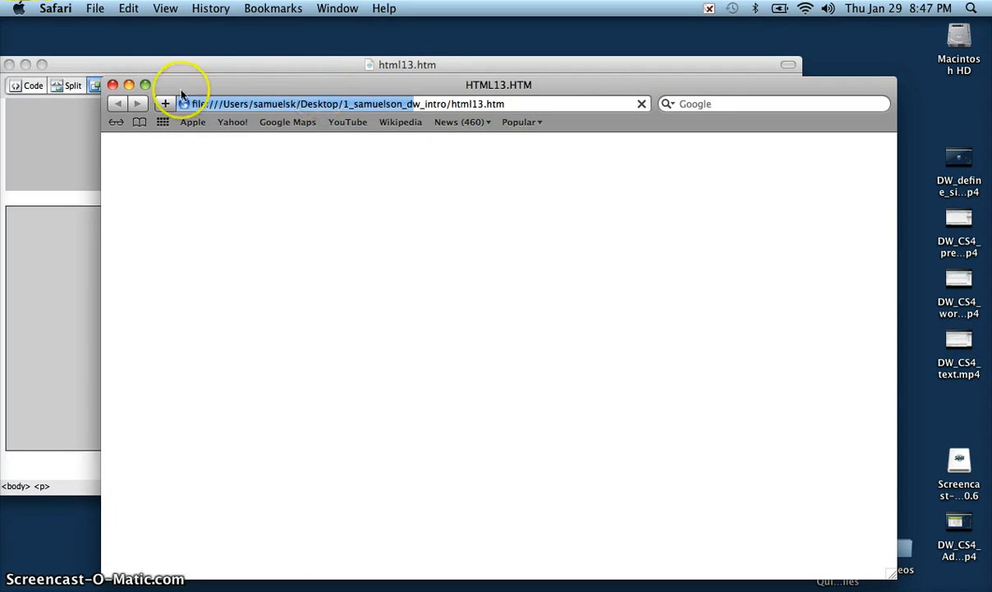
click(145, 84)
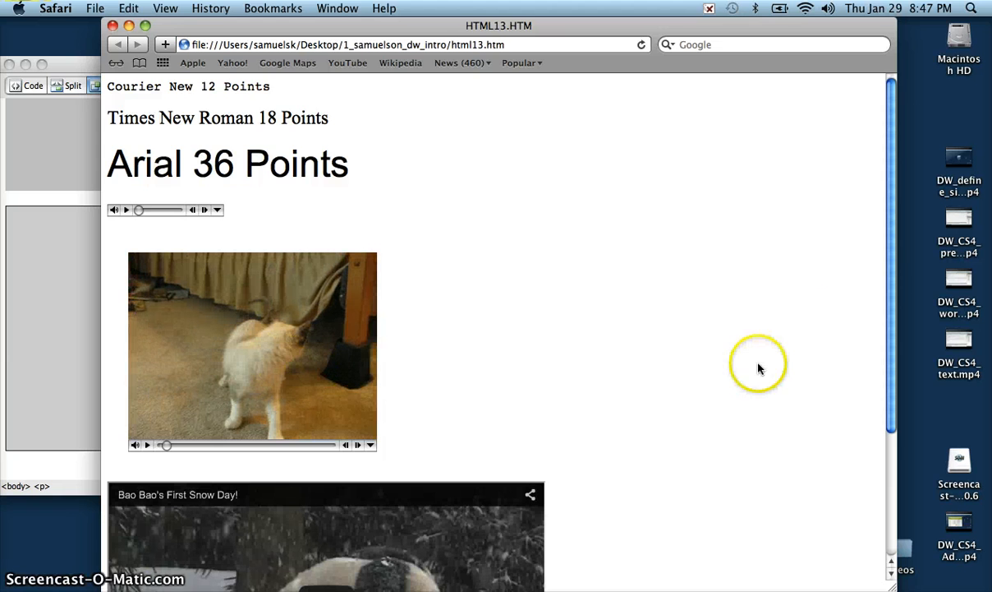
drag(890, 285, 888, 437)
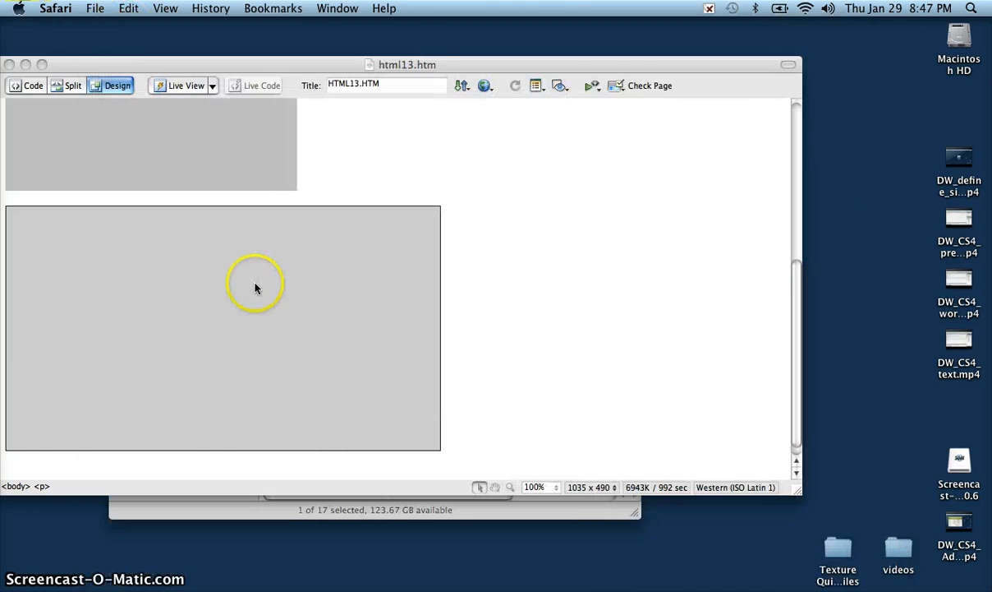
- Return to Dreamweaver, select the my_child.MOV plugin, and examine its alignment options without changing them
click(256, 285)
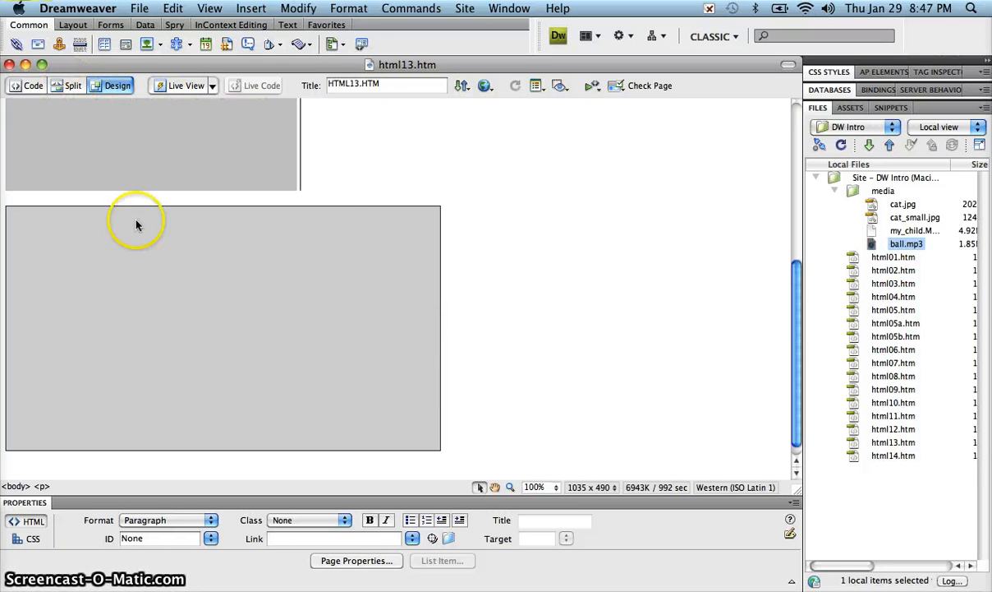
click(150, 272)
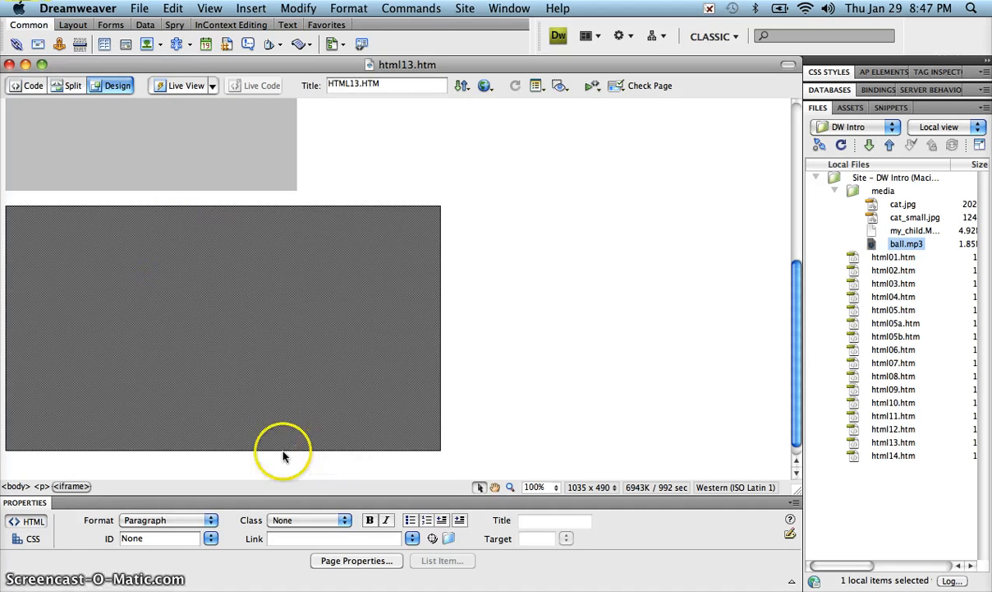
scroll(195, 315, up, 5)
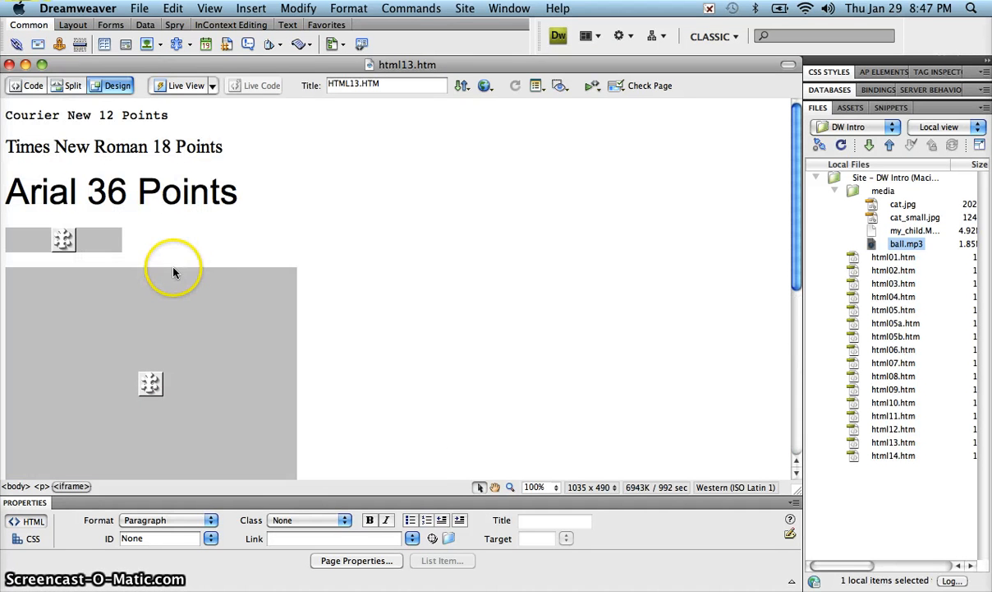
click(244, 366)
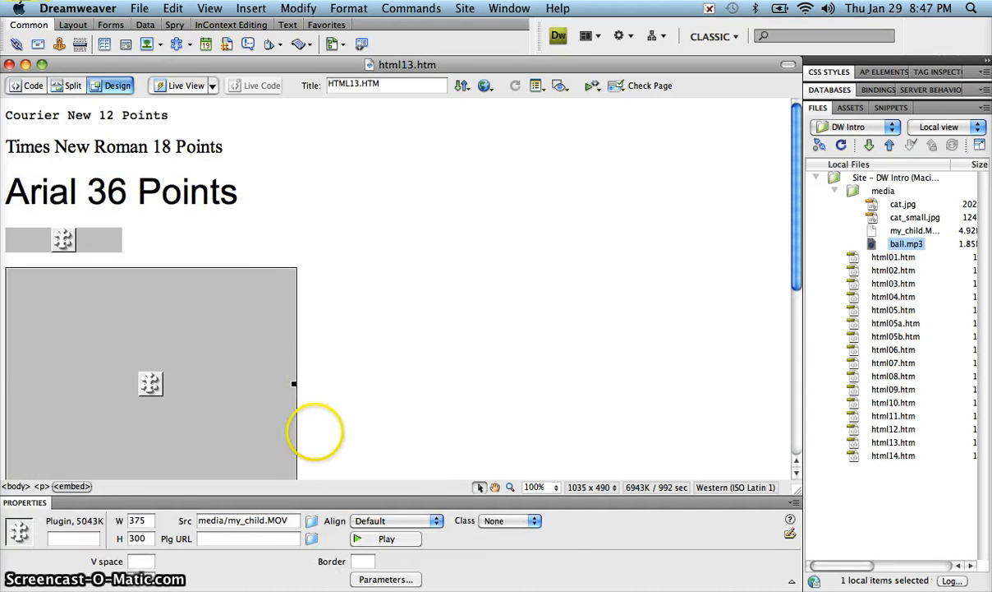
click(398, 522)
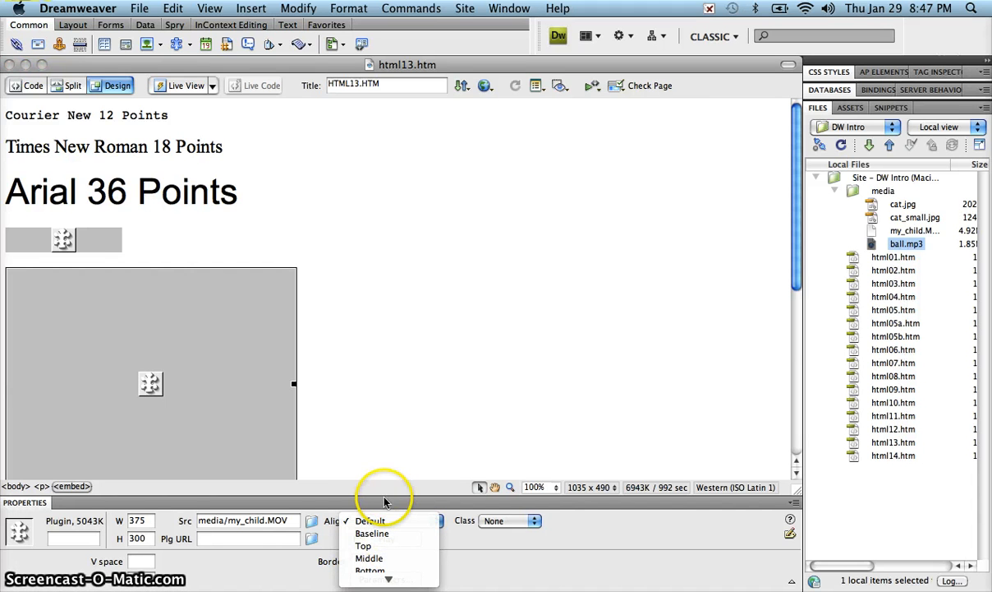
click(166, 321)
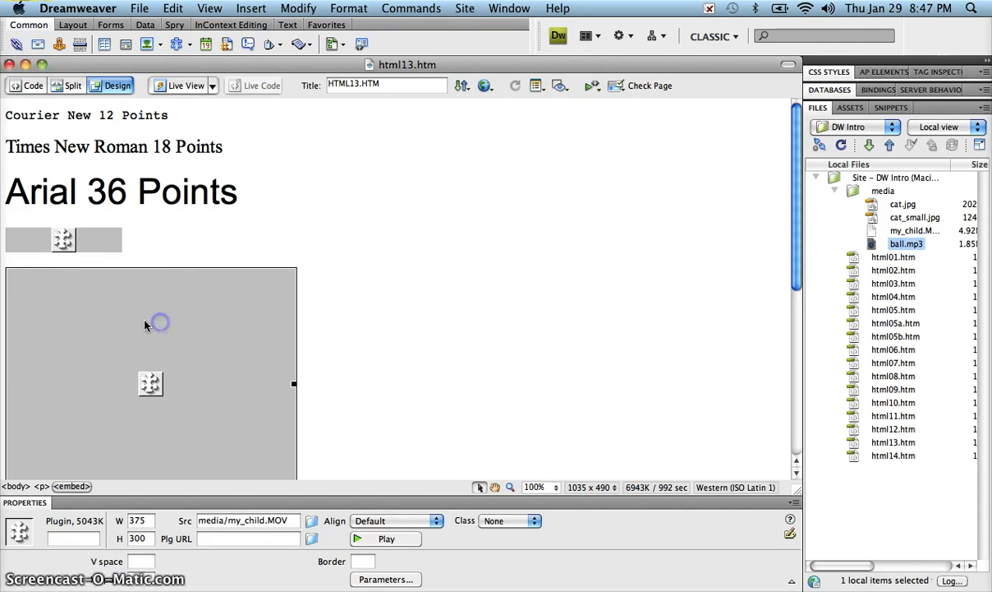
- Try moving the my_child.MOV plugin to the start of the Courier New line and aligning it right
click(23, 286)
drag(23, 286, 7, 117)
scroll(62, 194, up, 2)
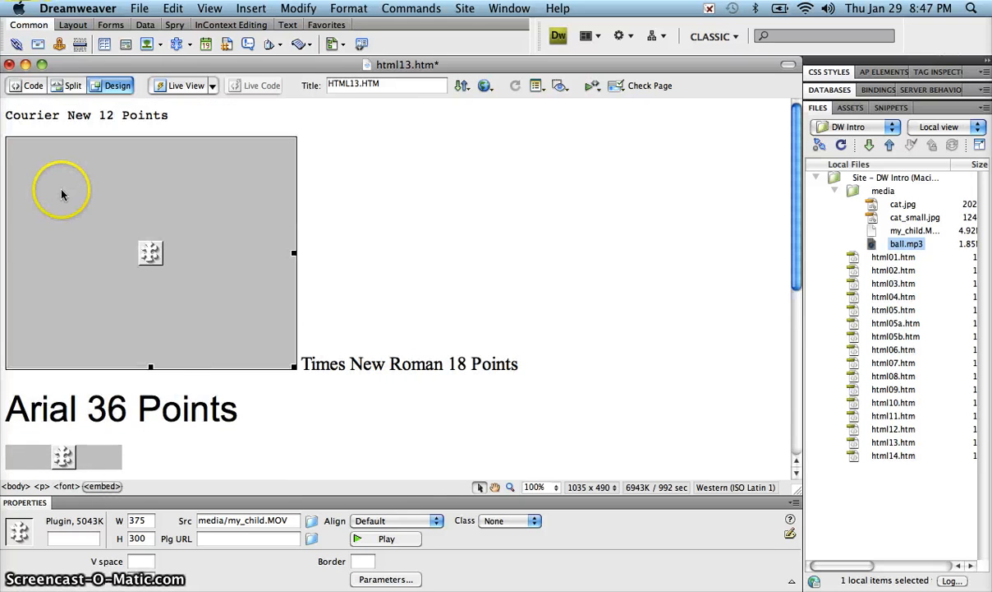
drag(23, 177, 10, 113)
click(135, 165)
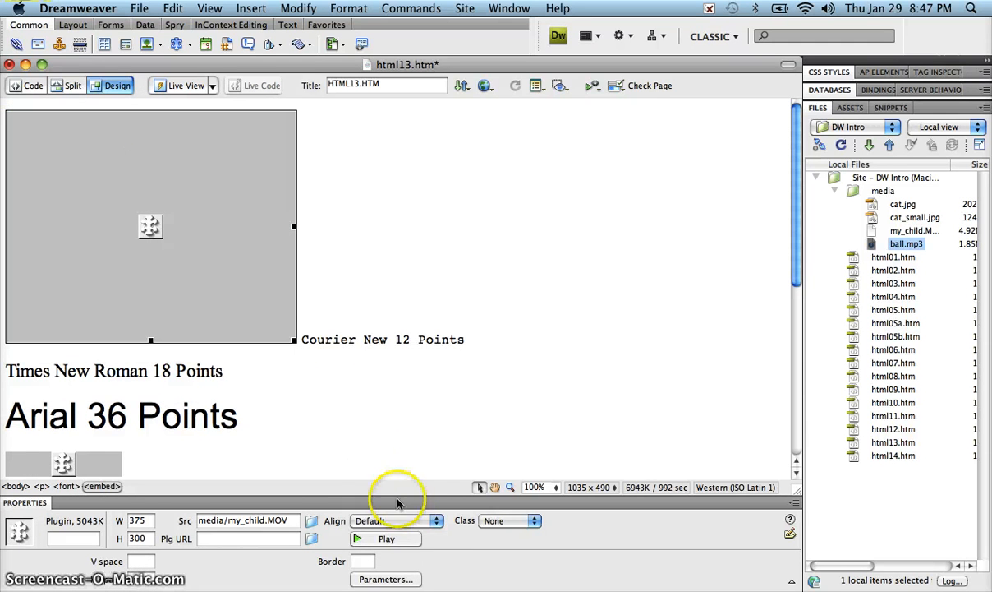
click(406, 521)
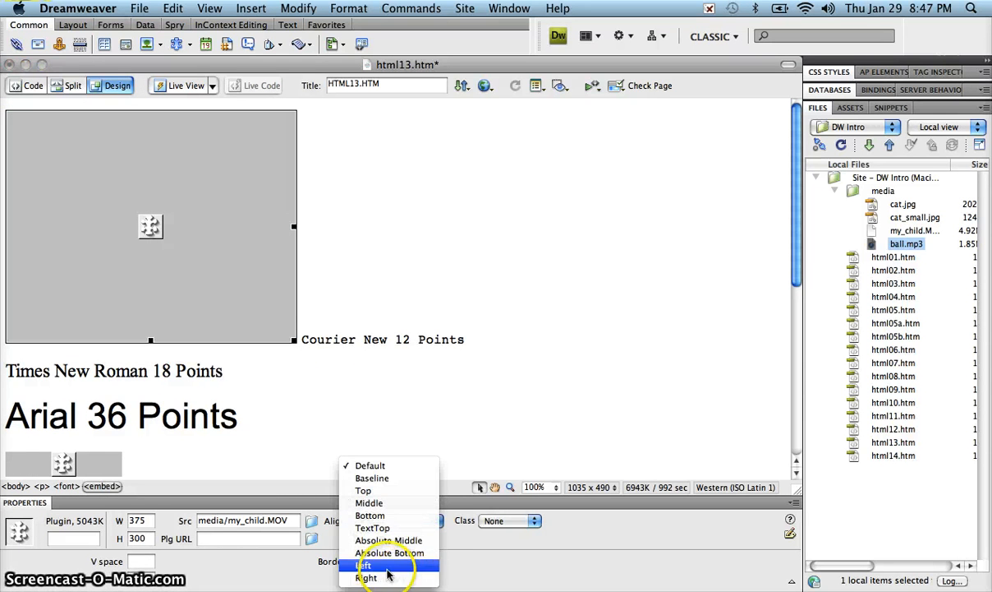
click(386, 579)
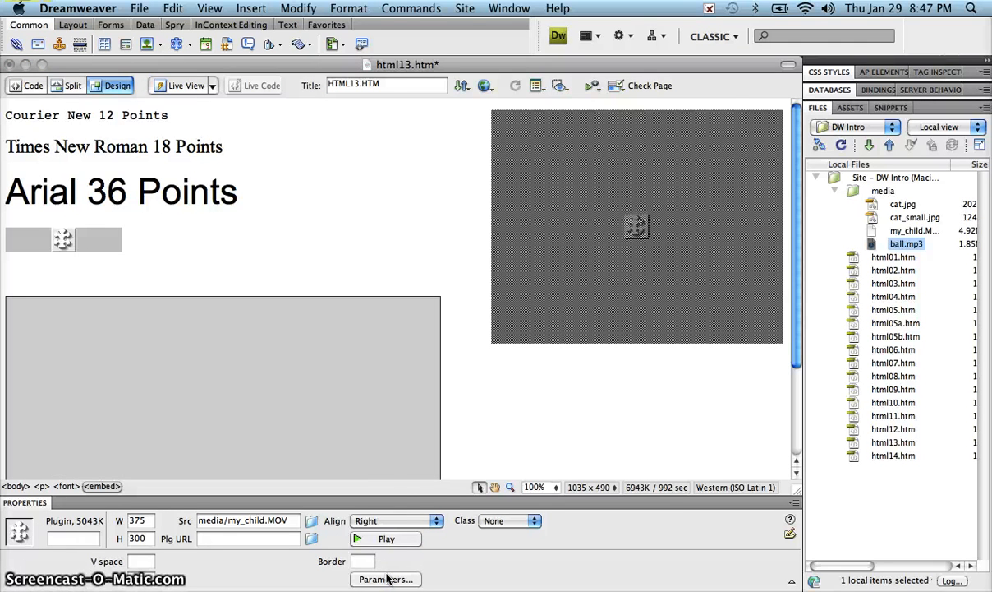
- Undo the right alignment and both moves of the my_child.MOV plugin
key(super+z)
key(super+z)
key(super+z)
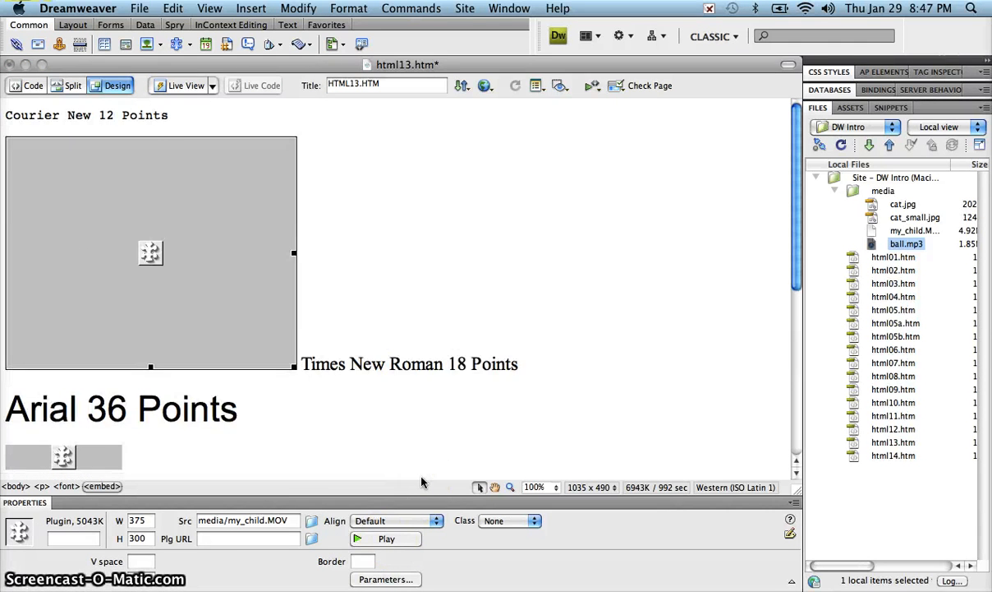
click(404, 408)
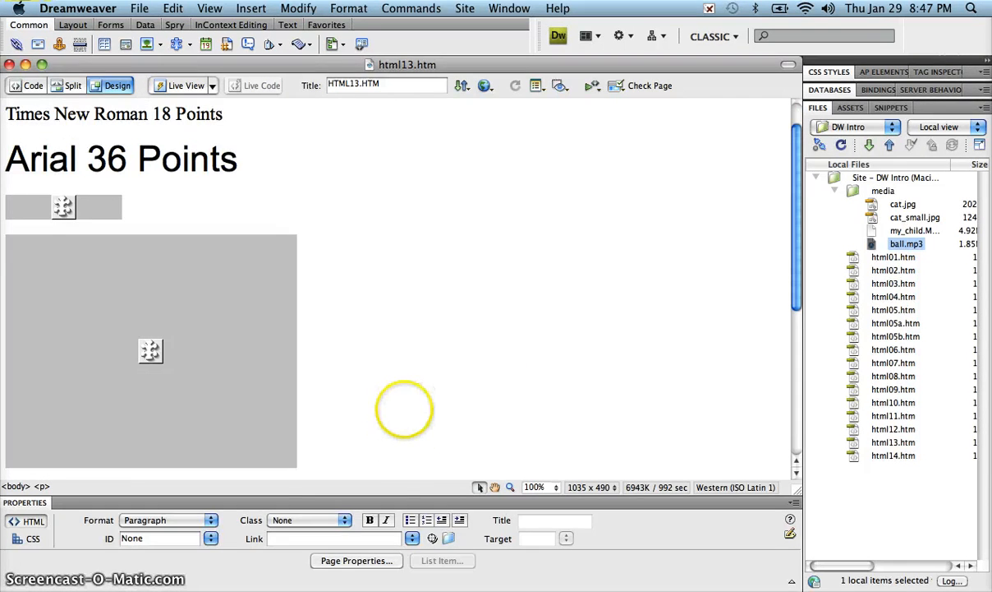
- Show code and design together, and add align="center" to the paragraph tag on line 24 that holds the ball.mp3 embed
scroll(401, 406, down, 3)
scroll(370, 312, up, 5)
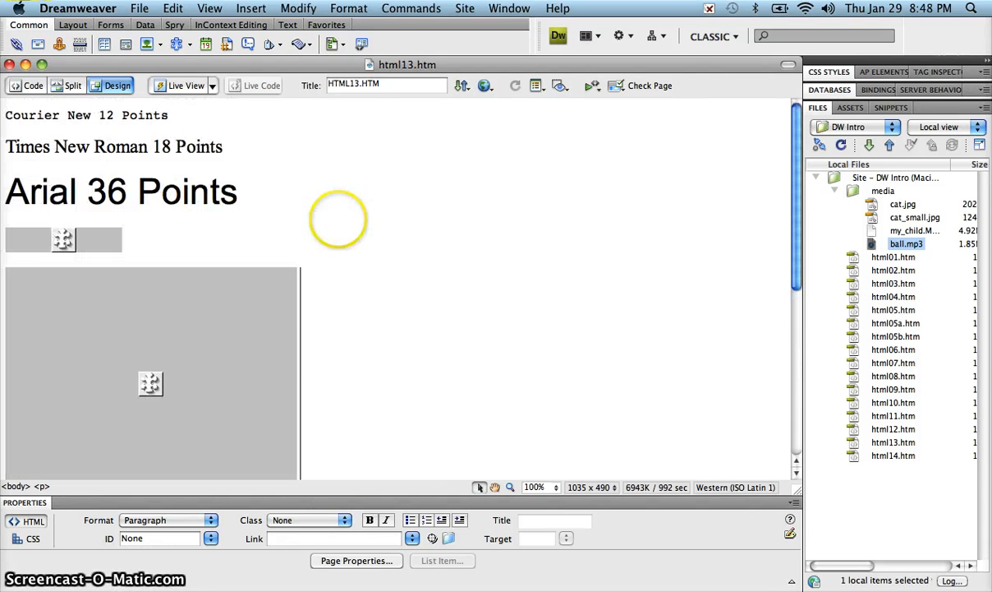
click(70, 85)
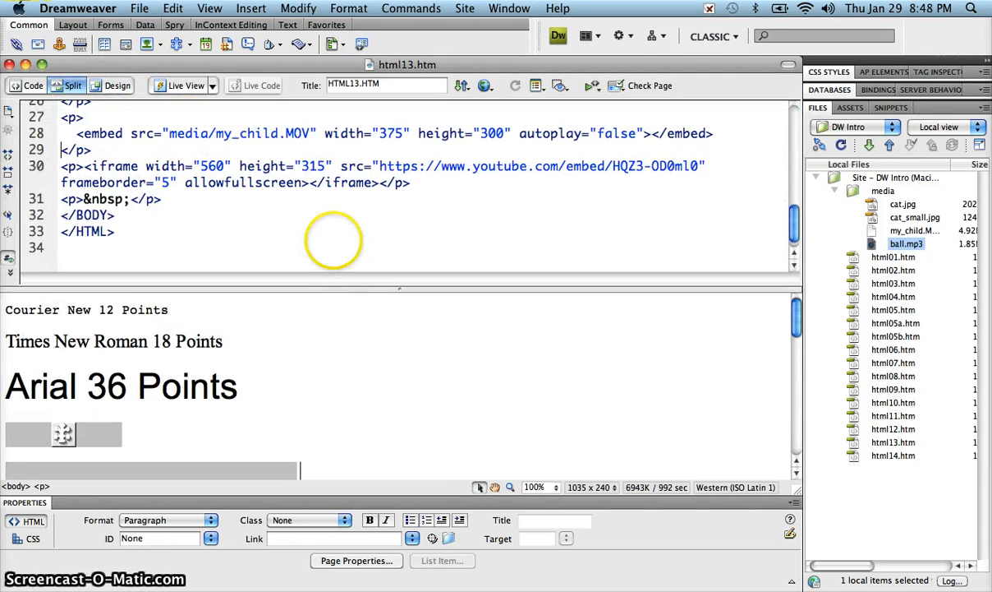
scroll(313, 242, up, 2)
click(98, 441)
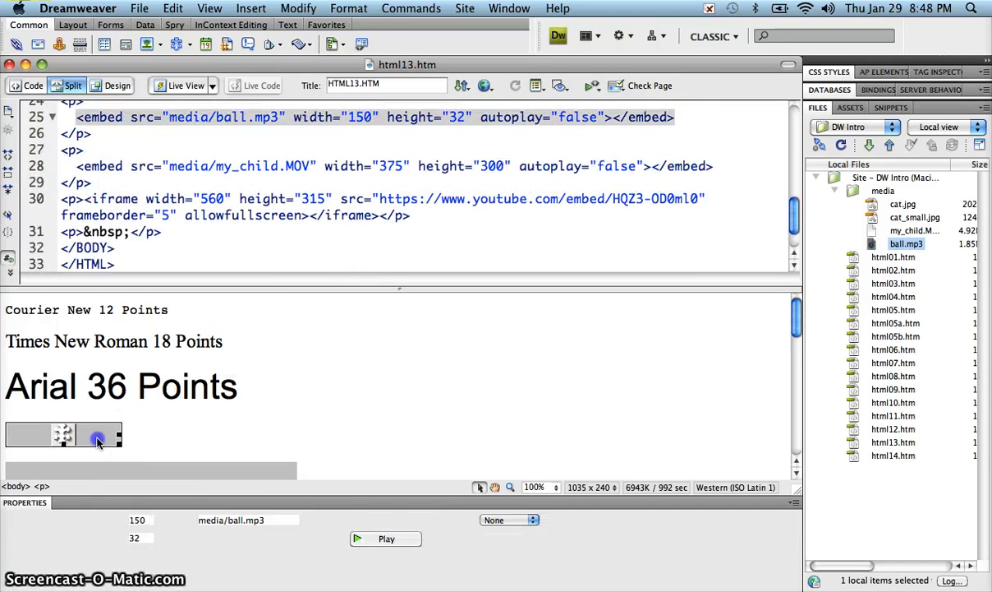
scroll(164, 179, down, 2)
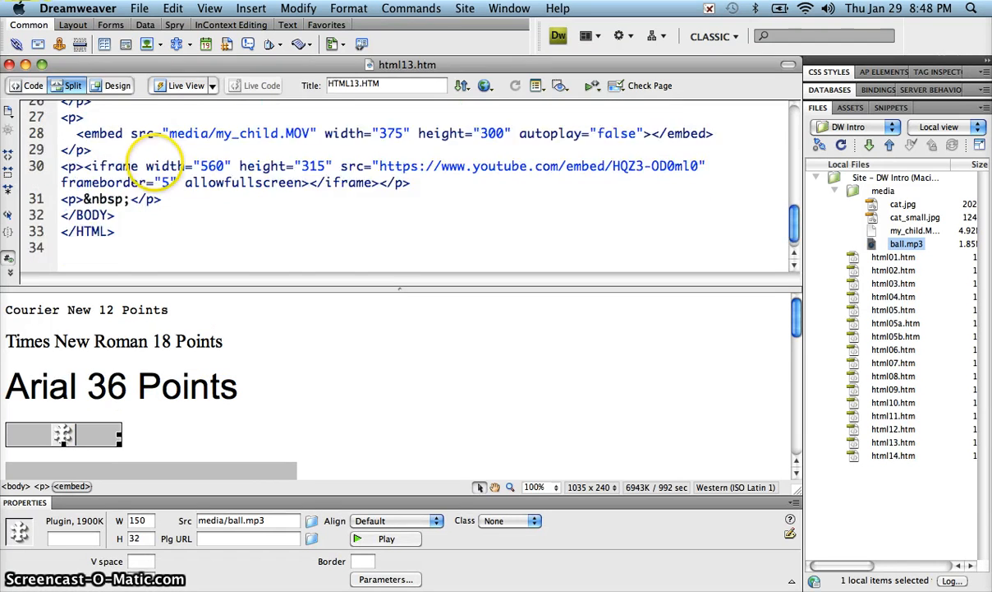
scroll(155, 165, up, 5)
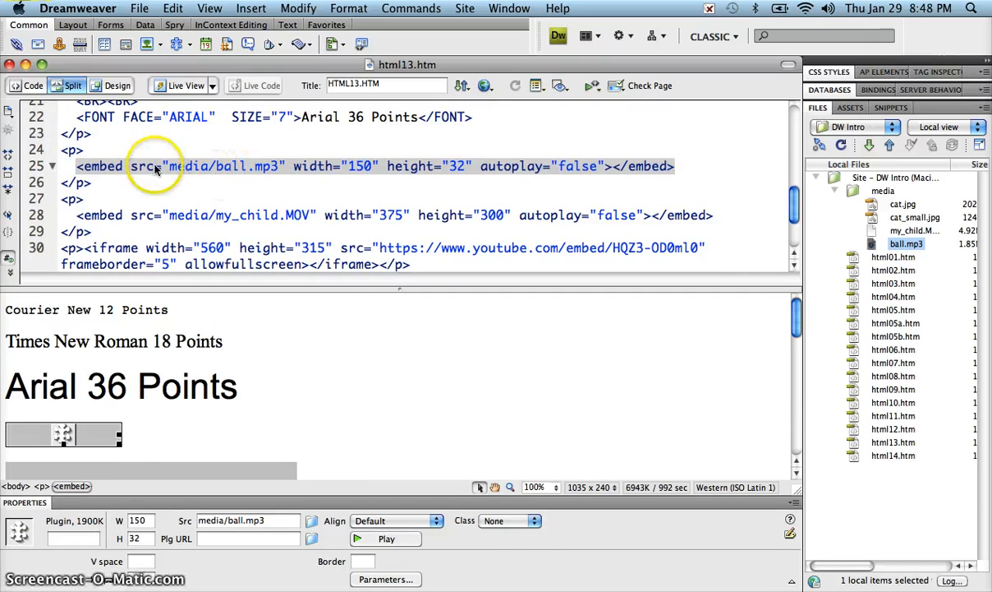
click(79, 150)
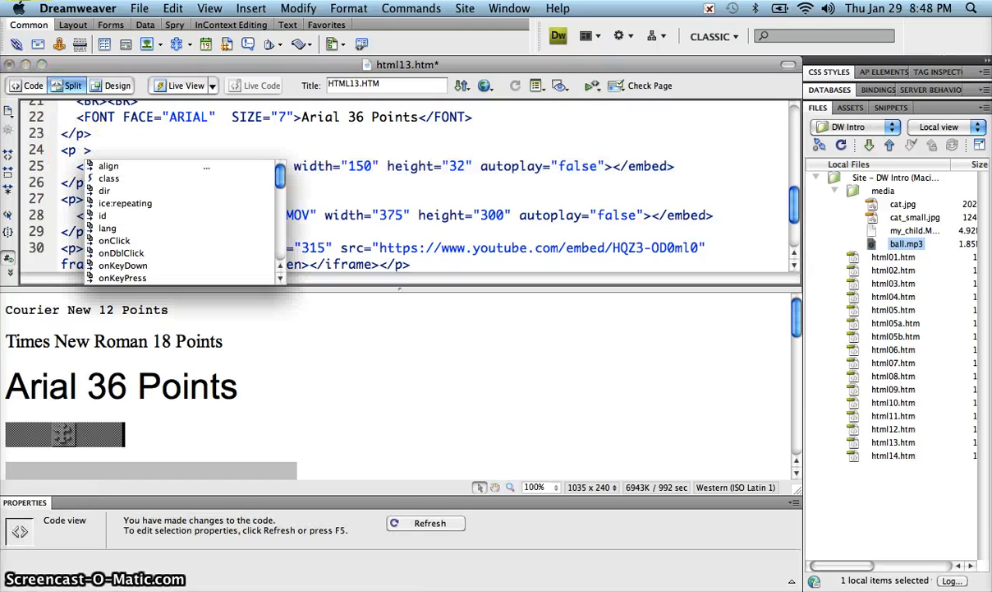
text(a)
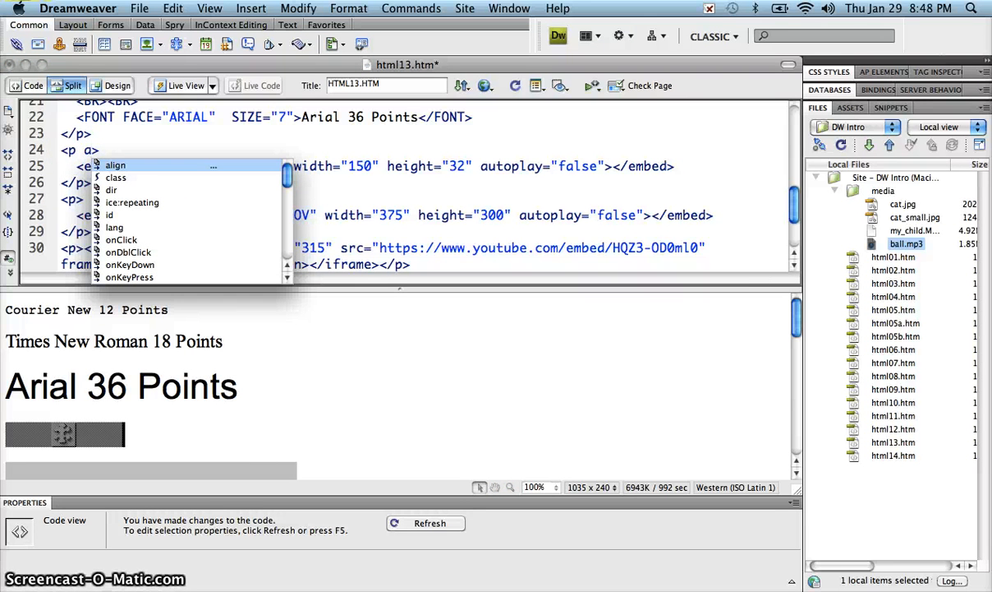
double_click(118, 167)
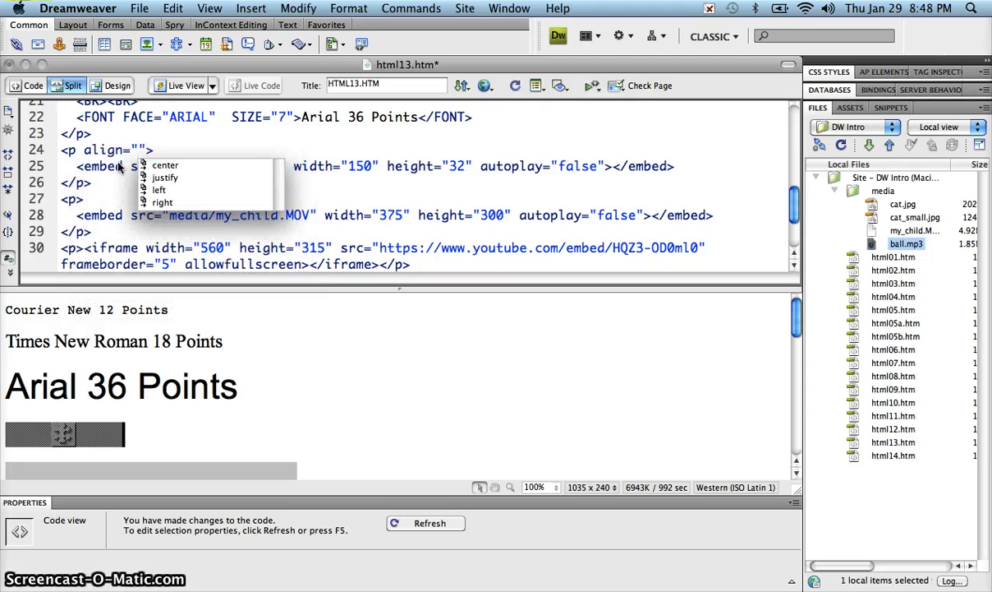
key(Return)
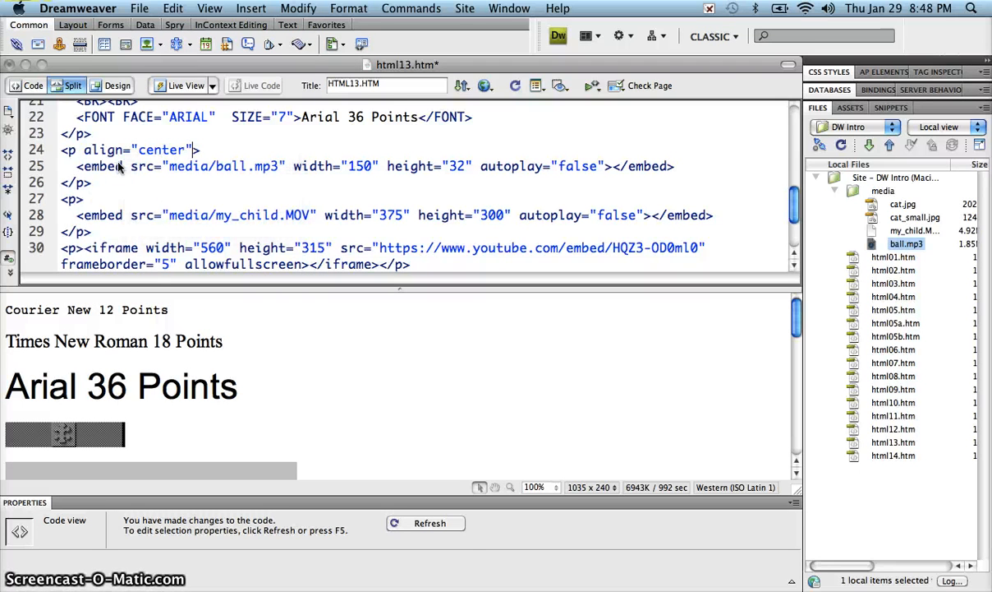
click(206, 388)
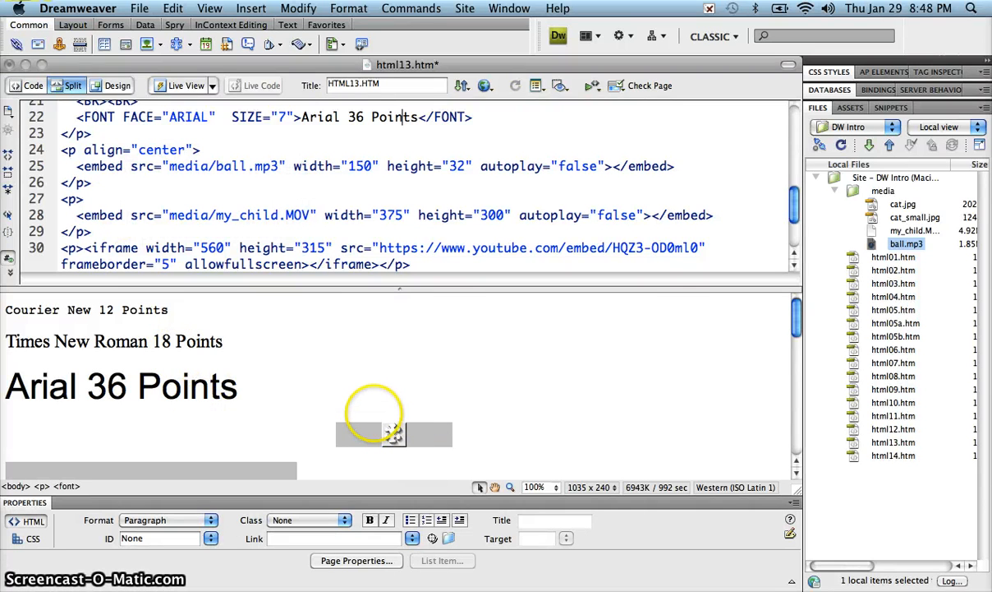
- Add align="center" to the paragraph tag on line 27 that holds the my_child.MOV embed, and refresh the design view
scroll(374, 408, down, 3)
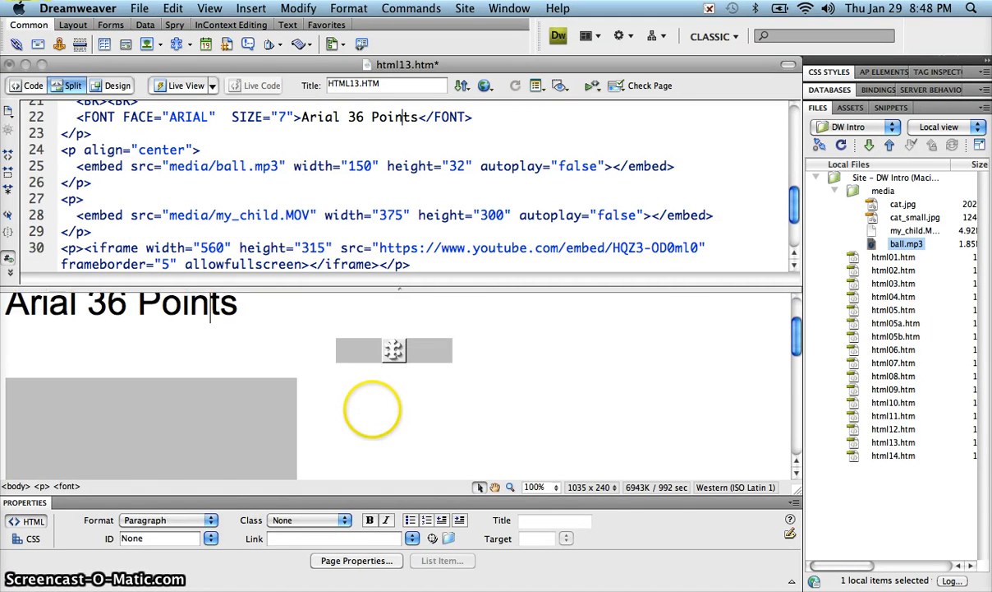
click(245, 410)
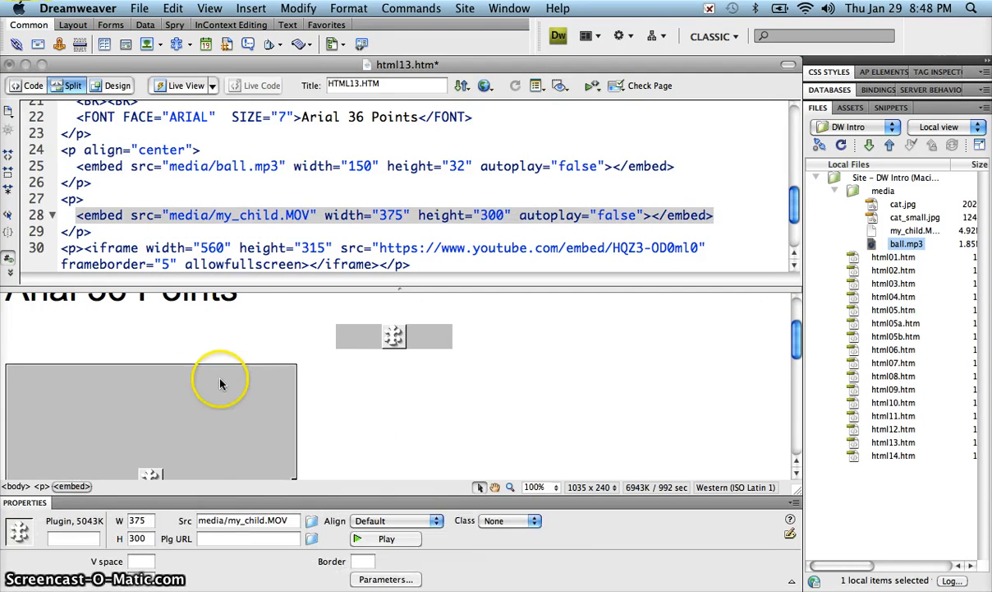
click(82, 199)
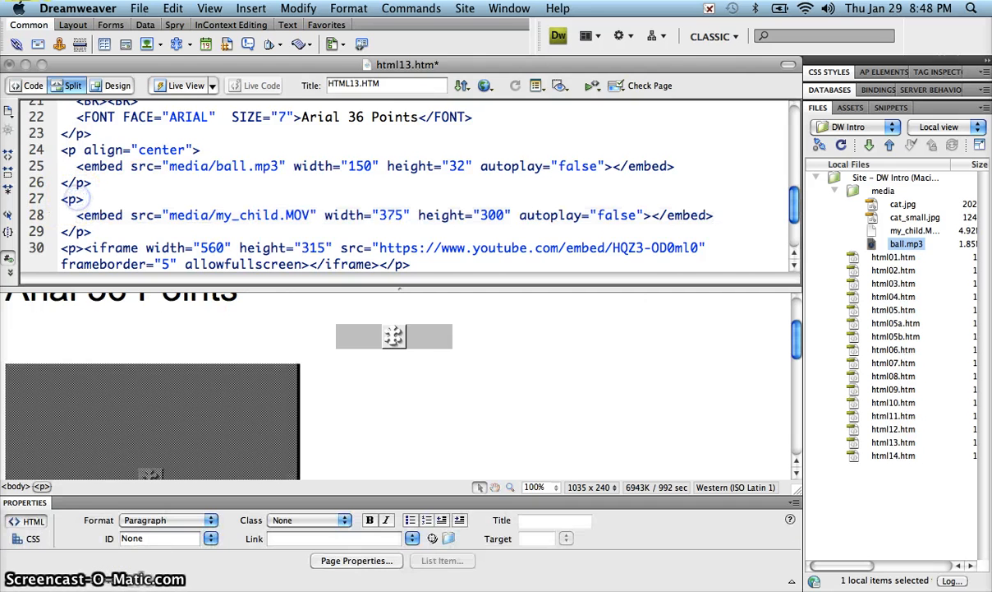
text(al)
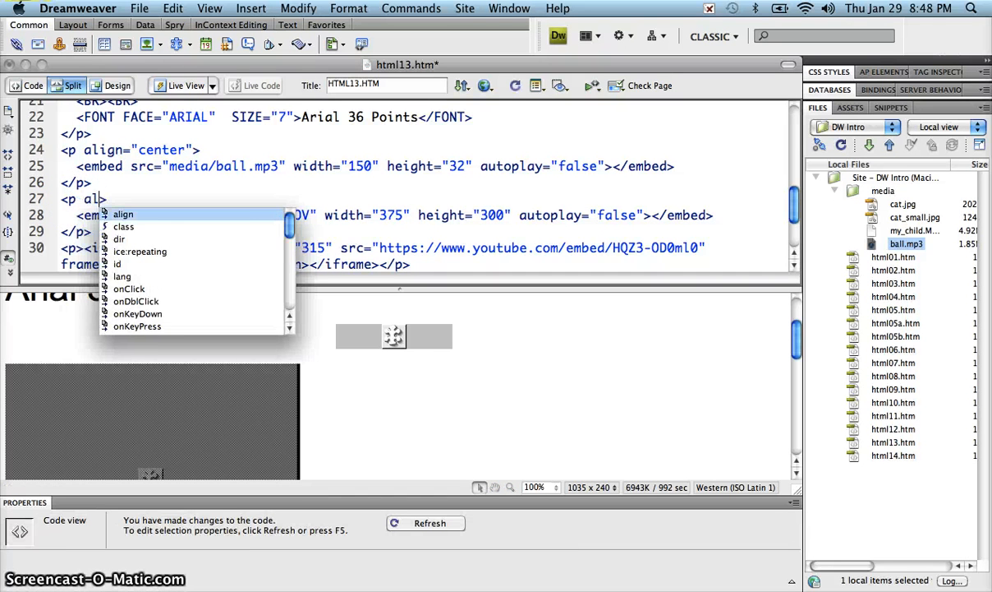
key(Return)
key(Return)
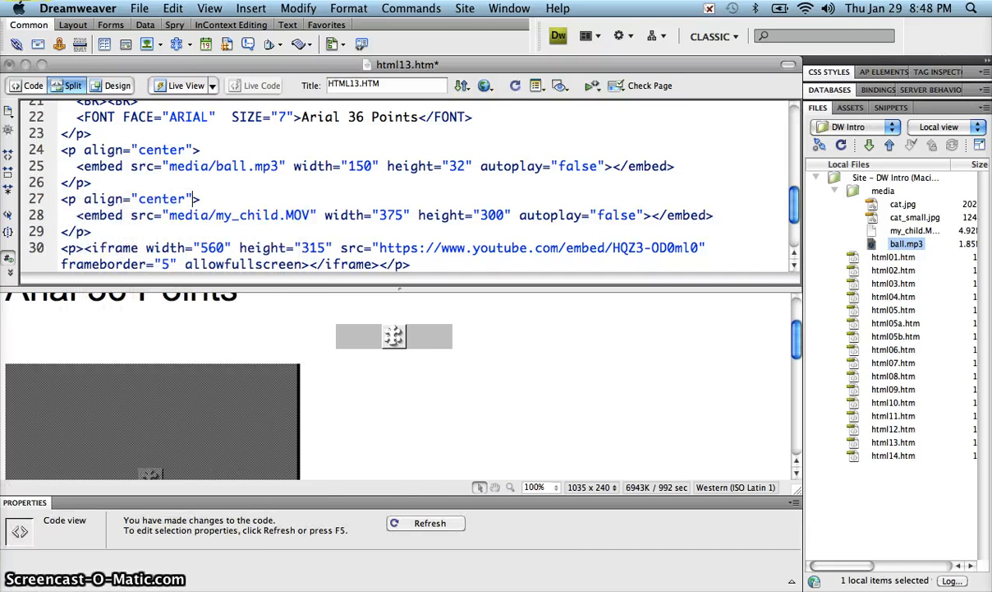
click(279, 339)
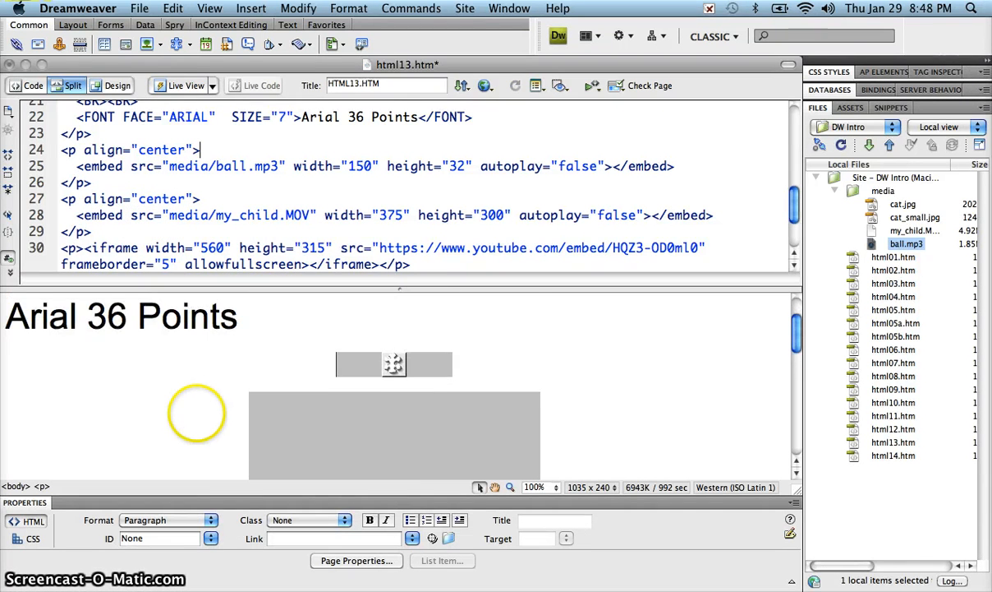
- Add align="center" to the paragraph tag on line 30 that holds the YouTube iframe, refresh the design view, and save html13.htm
scroll(195, 414, down, 3)
scroll(198, 415, down, 3)
click(194, 422)
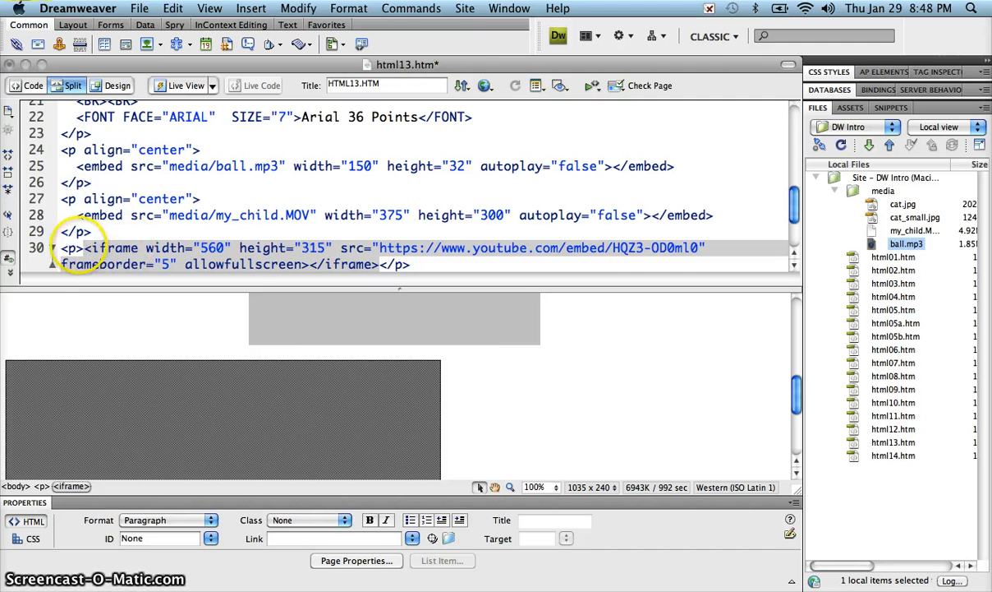
click(80, 247)
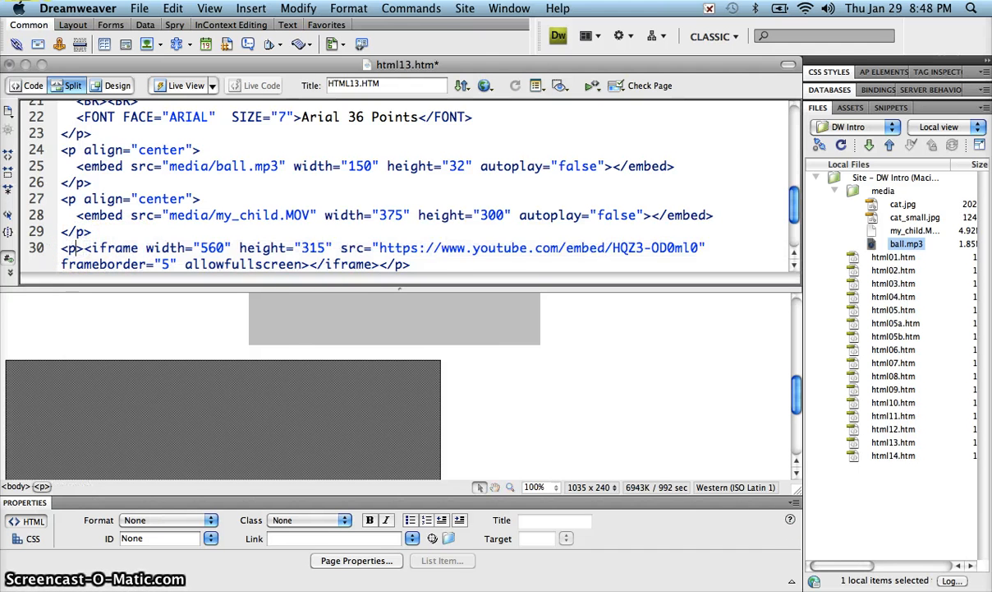
text(al)
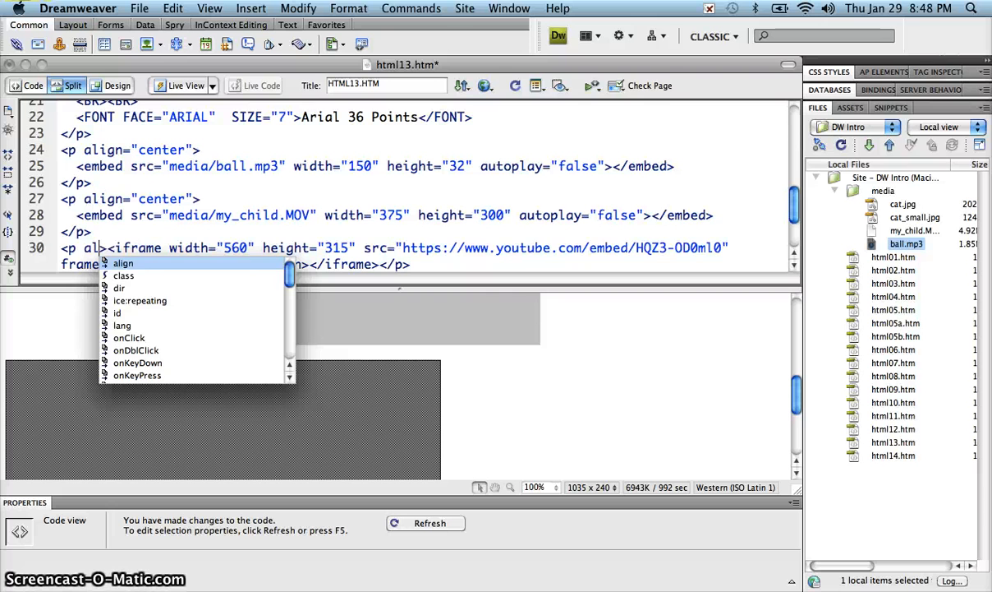
key(Return)
text(c)
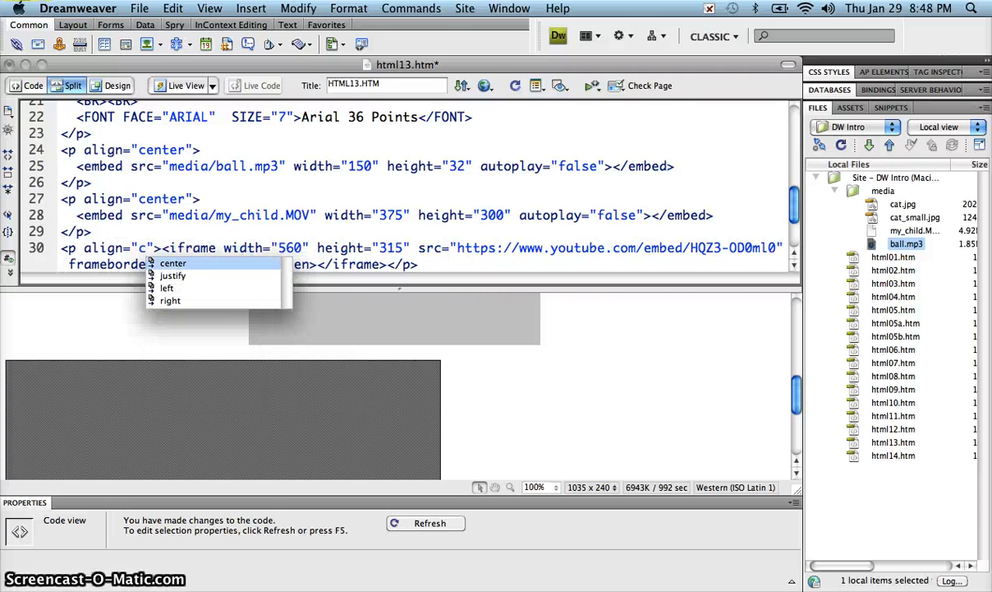
key(Return)
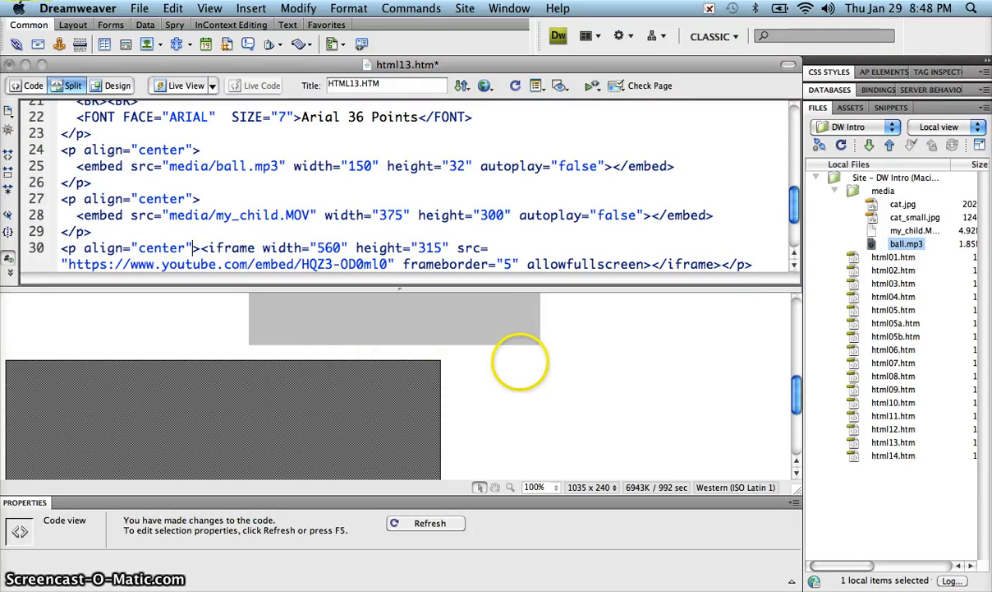
click(519, 362)
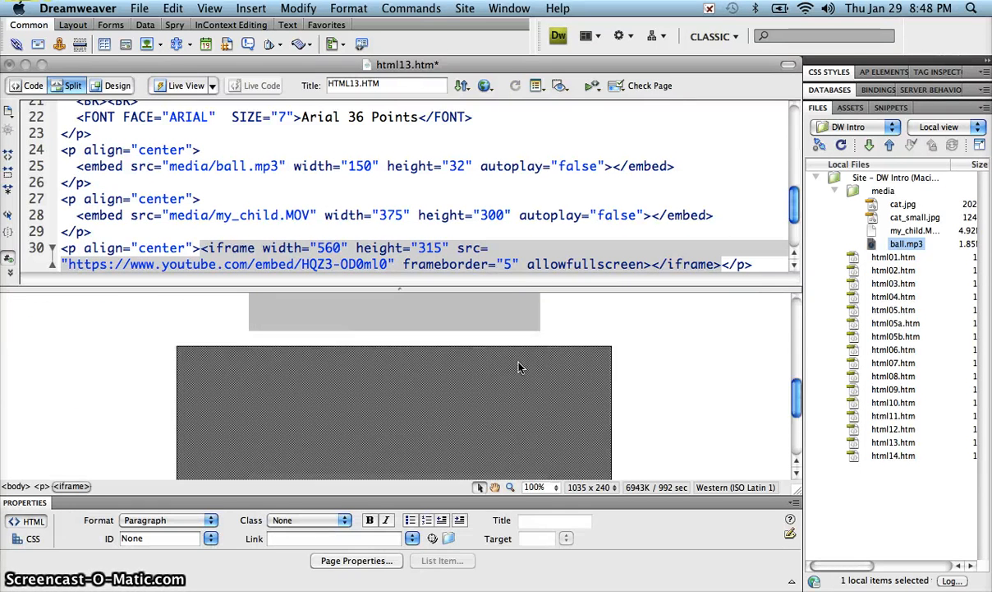
key(super+s)
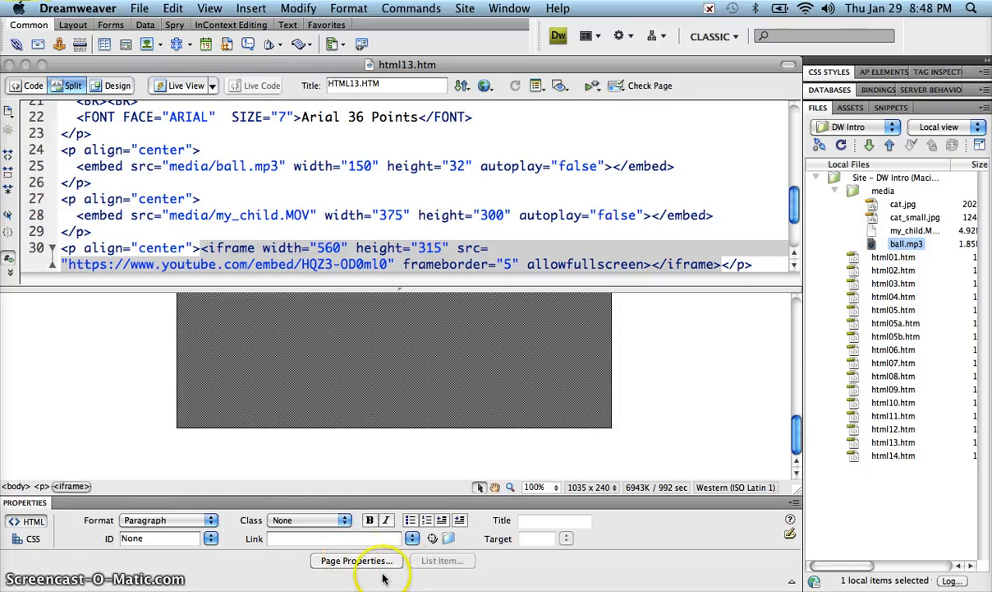
- Switch to Safari, reload html13.htm to check the alignment of the audio, movie and YouTube embeds, and close the browser window
click(433, 580)
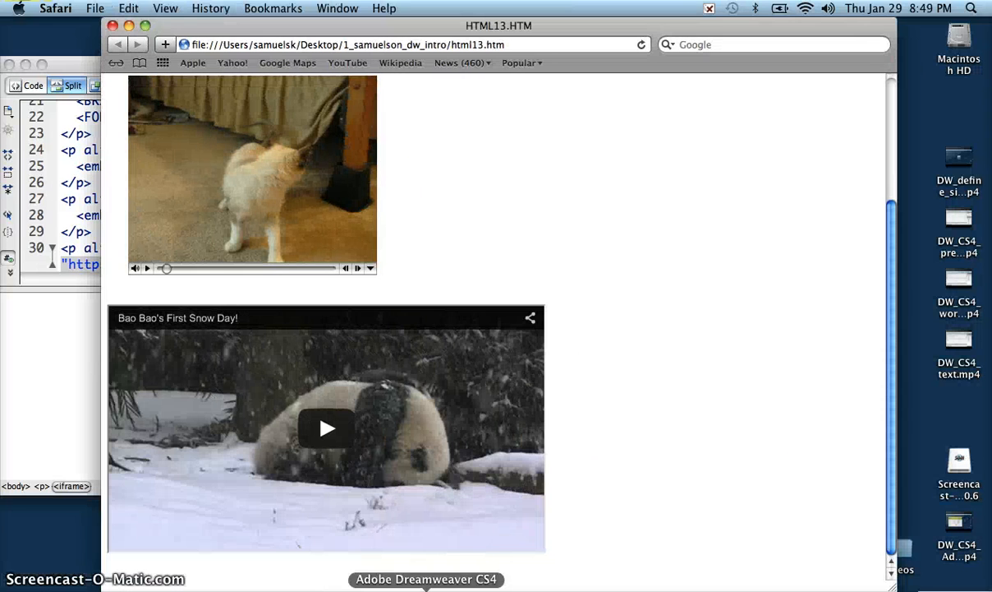
click(642, 46)
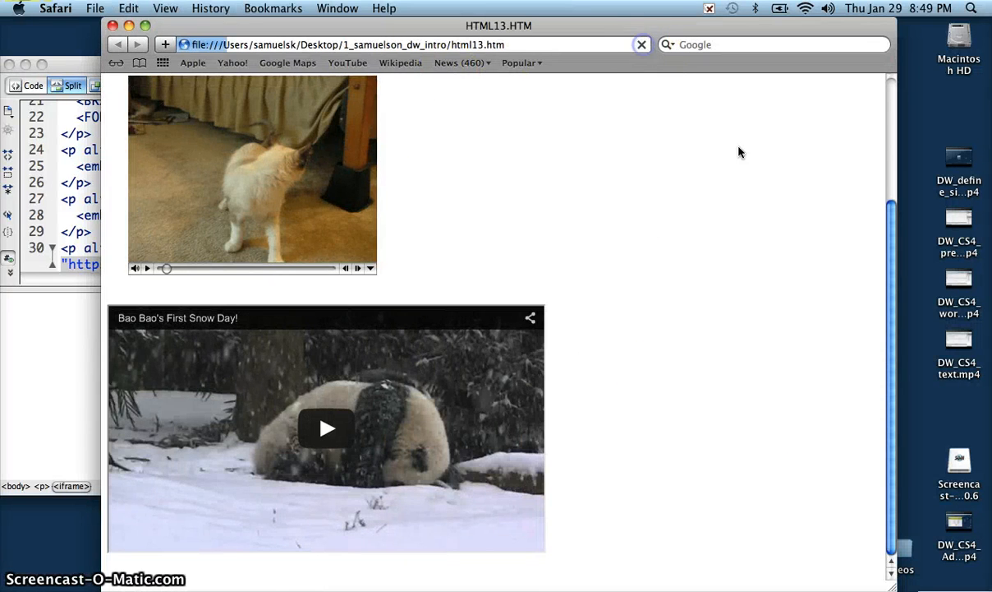
drag(894, 203, 894, 228)
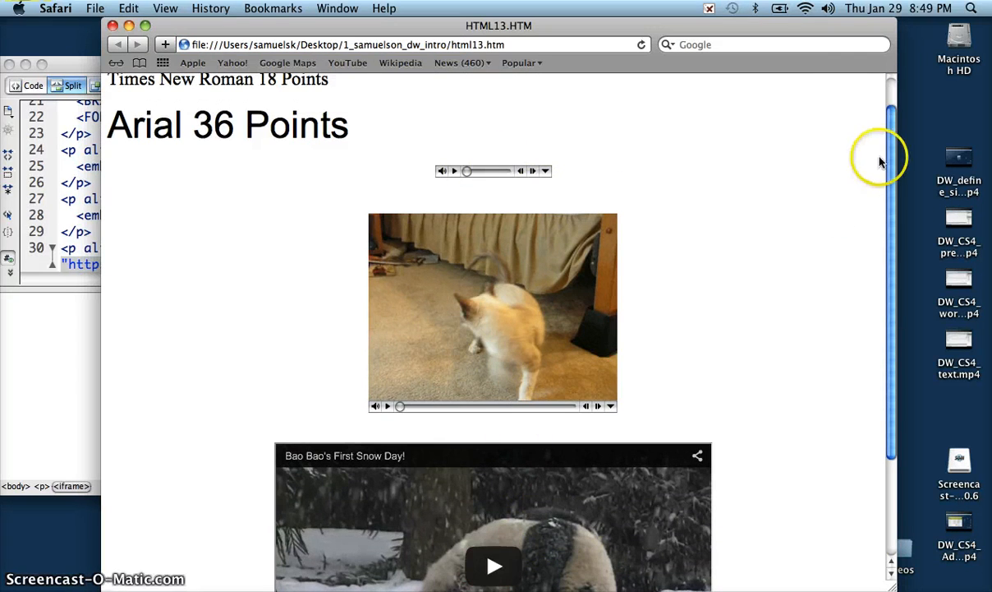
drag(883, 153, 887, 110)
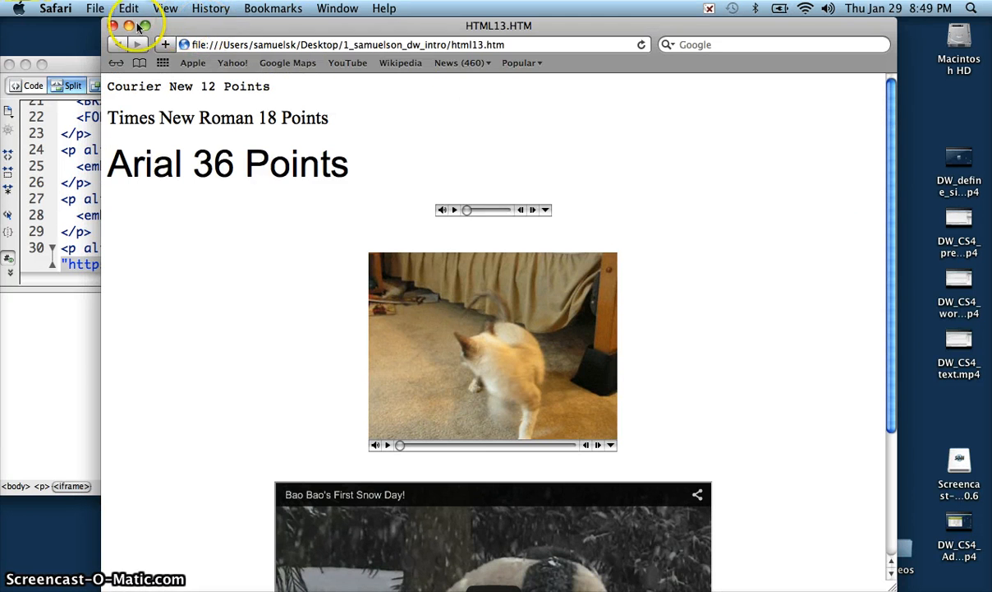
click(112, 27)
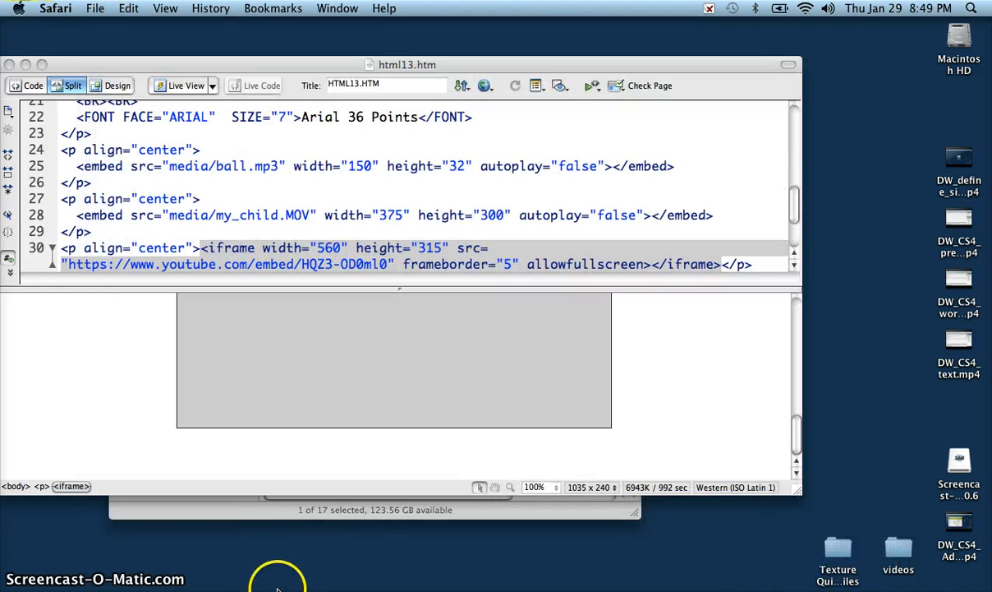